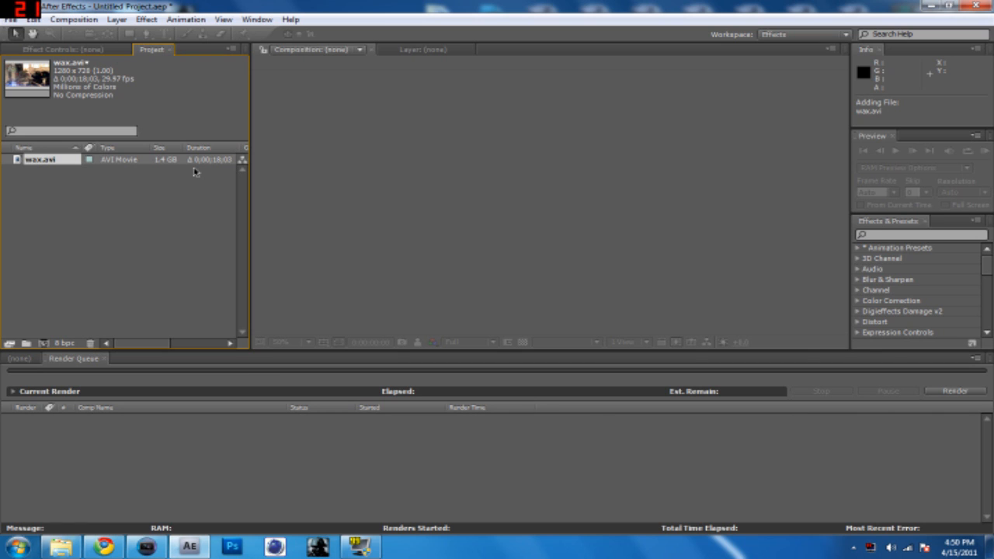
Step: Create a composition from wax.avi and set its viewer to fit up to 100% at half resolution
drag(47, 161, 490, 186)
click(306, 343)
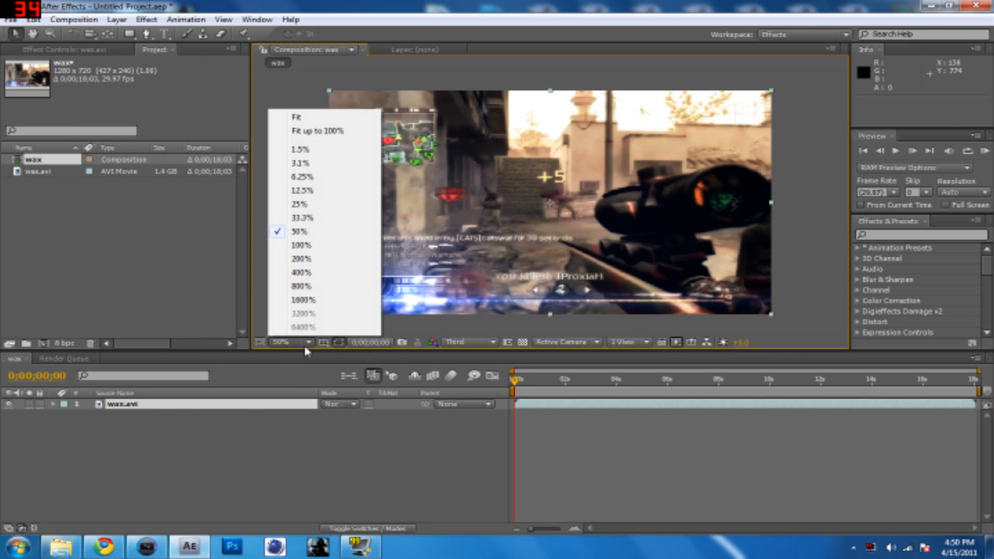
click(346, 132)
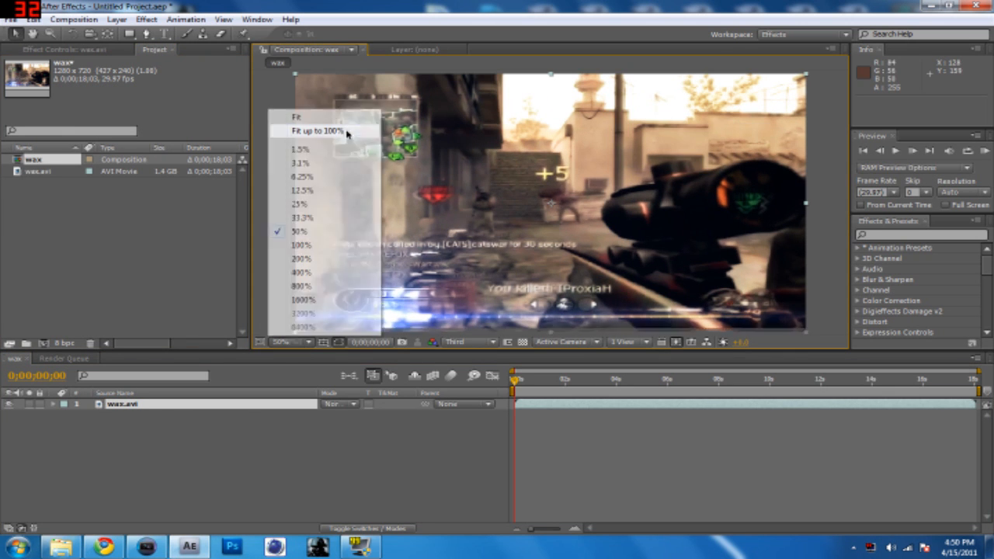
click(464, 348)
click(475, 382)
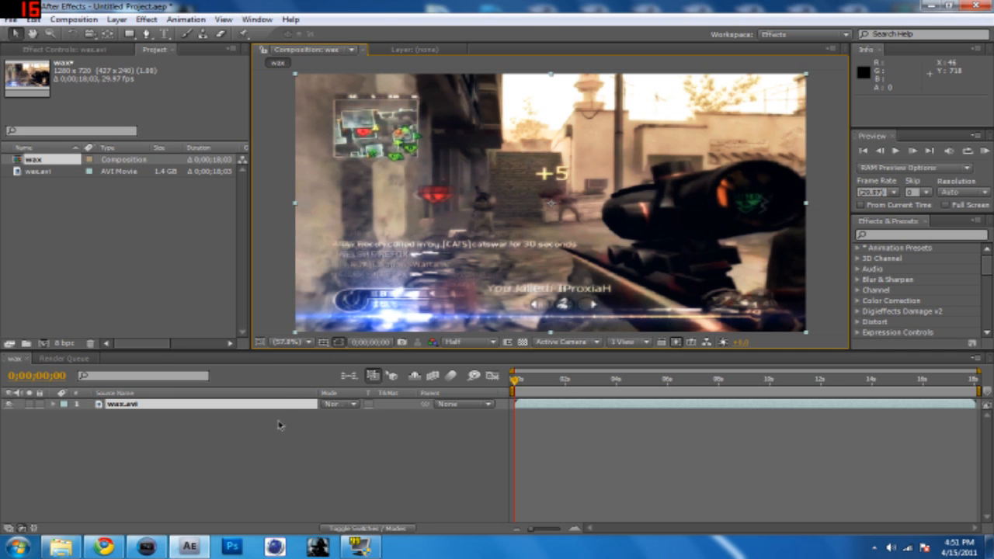
Step: Add a new adjustment layer above wax.avi in the composition
click(117, 18)
mouse_move(124, 35)
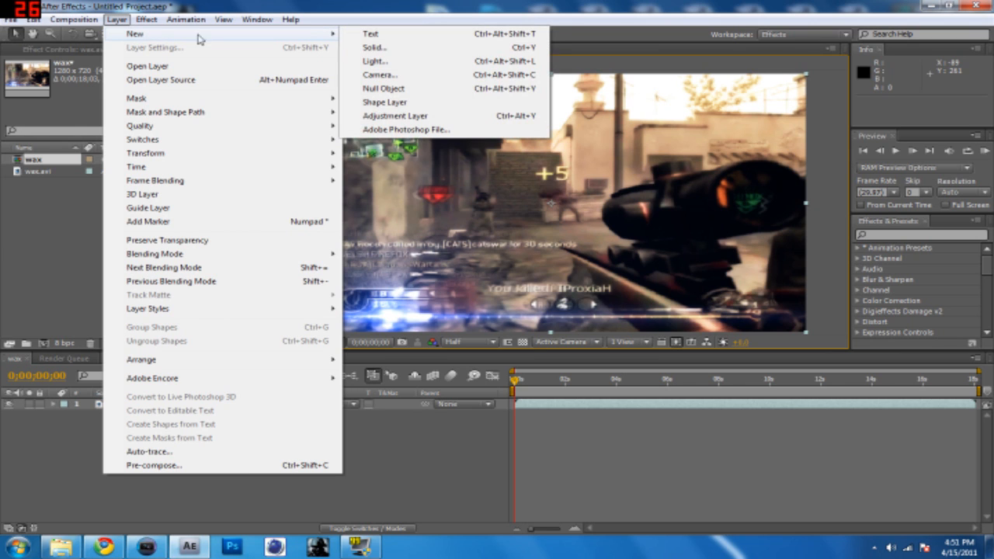
click(435, 117)
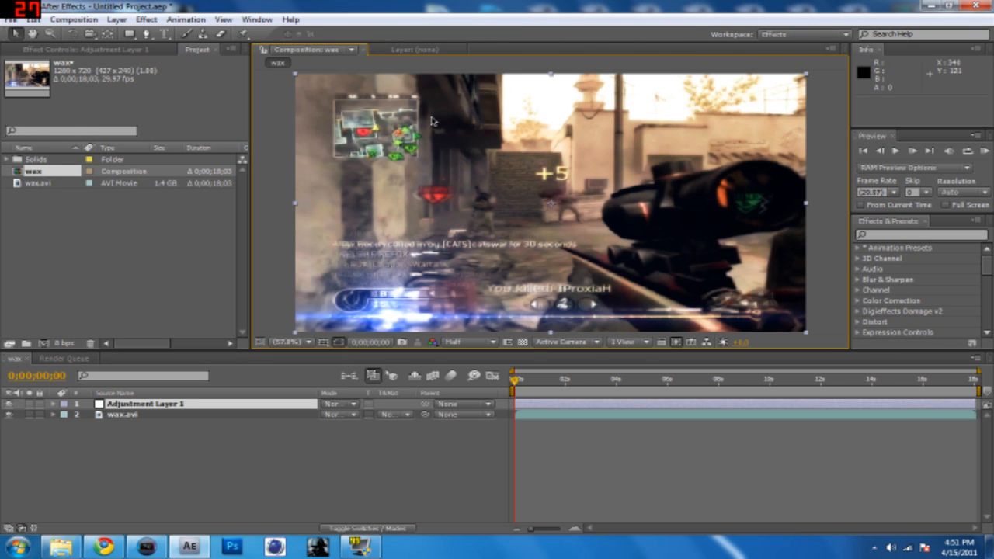
click(148, 416)
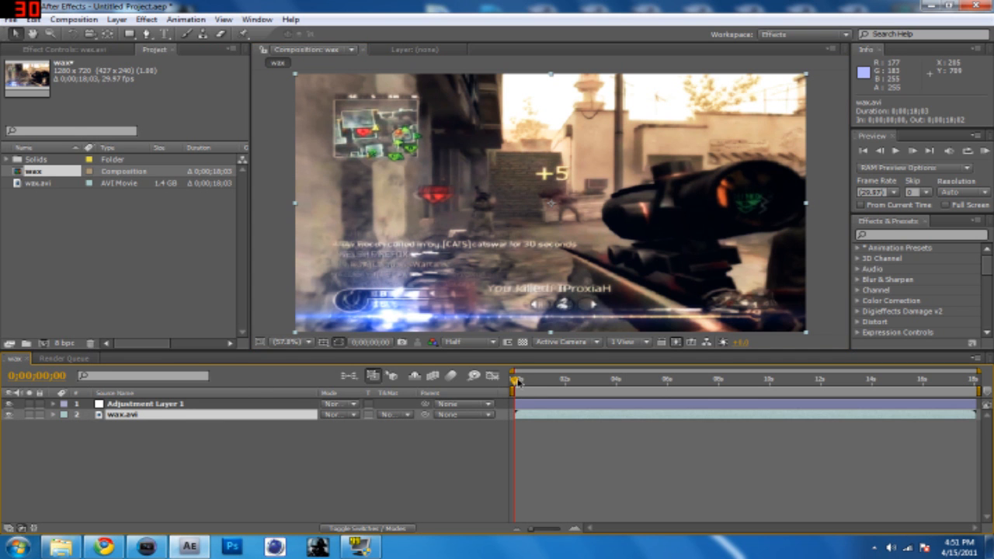
mouse_move(516, 380)
mouse_down()
mouse_move(616, 384)
mouse_move(515, 384)
mouse_up()
Step: Apply the CC Snow simulation effect to the adjustment layer and hide the wax.avi footage
click(208, 406)
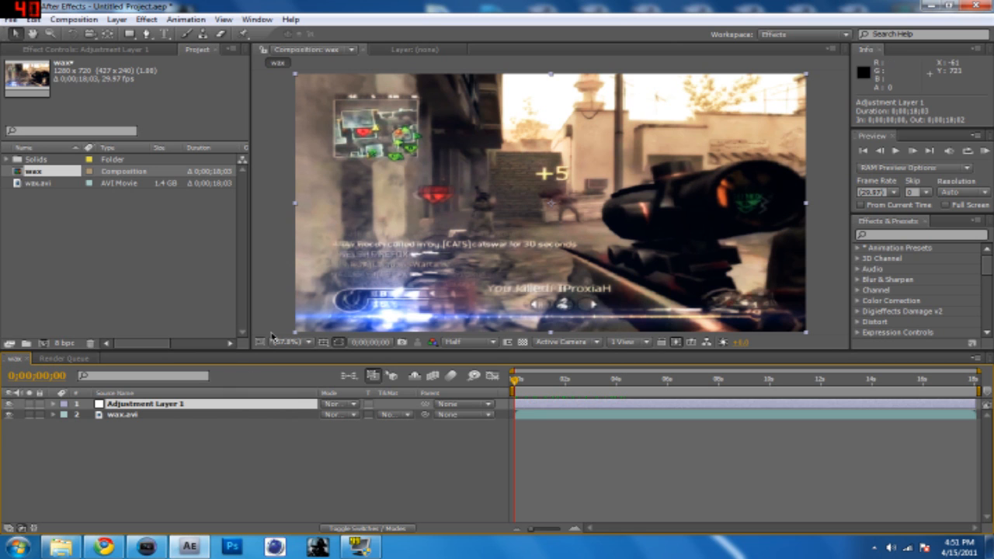
click(147, 18)
mouse_move(230, 383)
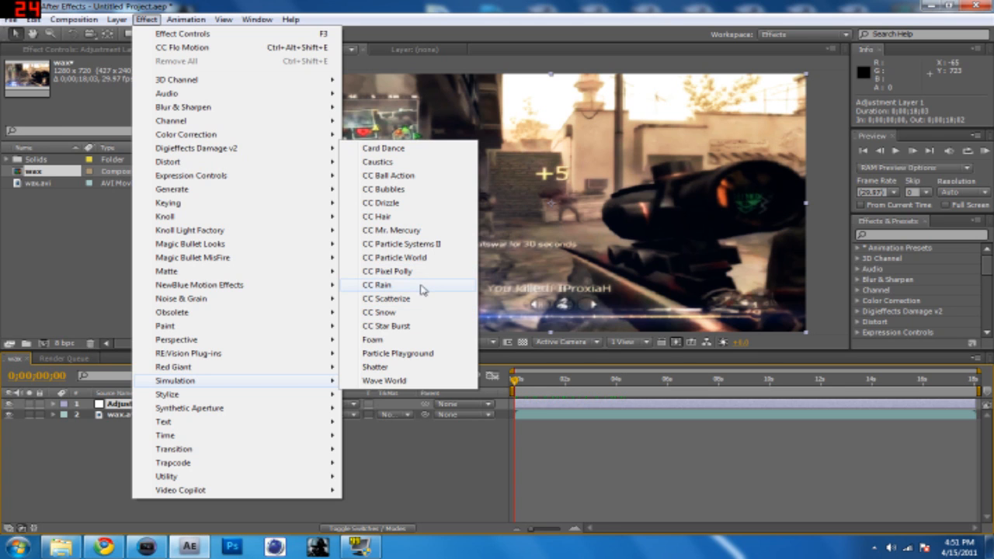
click(418, 313)
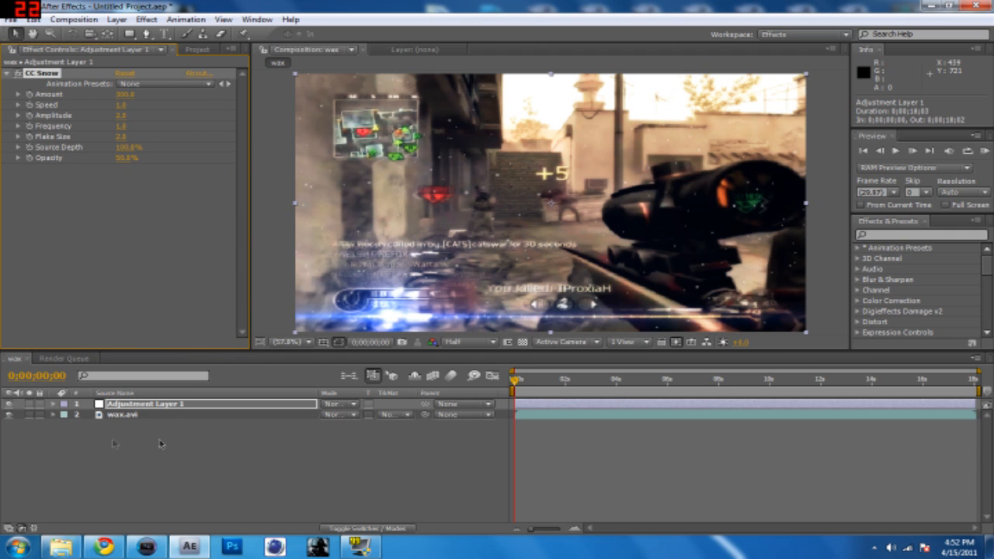
click(10, 415)
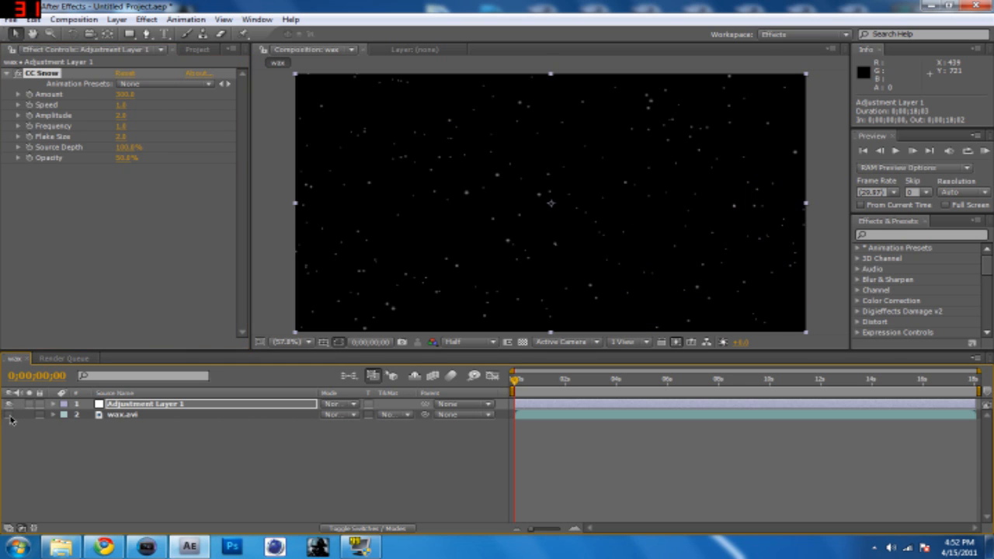
click(830, 240)
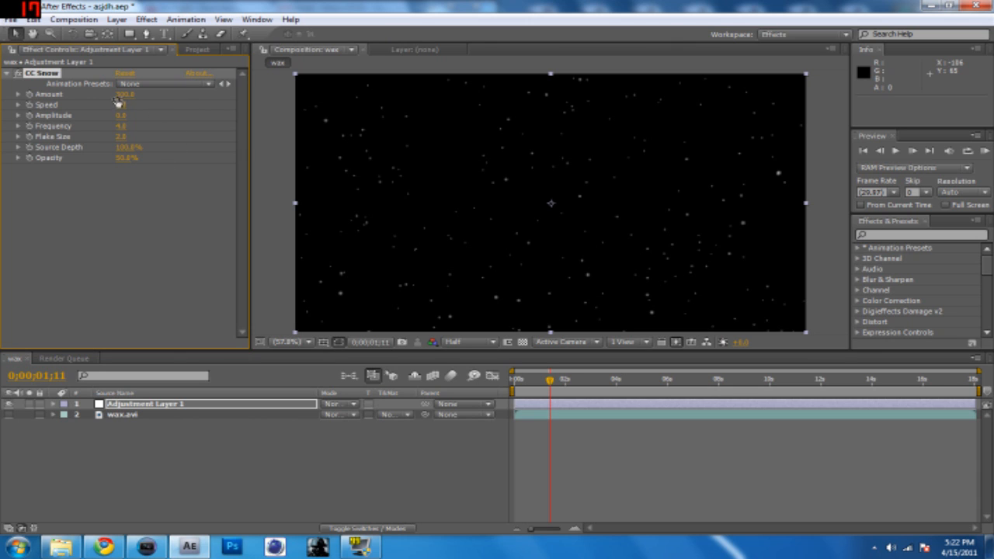
Step: Set the CC Snow Amount to 200 and Speed to 1.5, and preview the snowfall
drag(125, 94, 144, 120)
drag(127, 108, 159, 110)
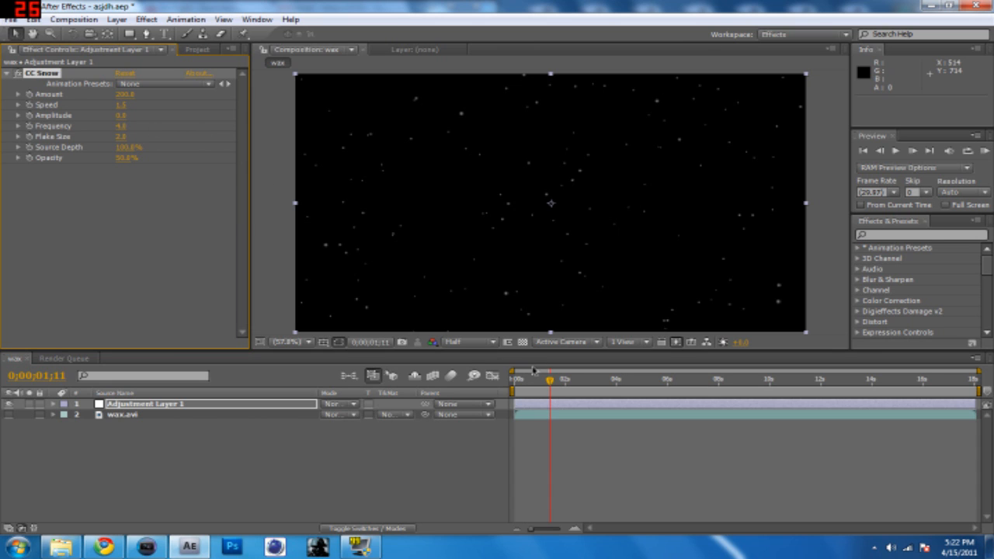
drag(553, 385, 524, 383)
key(space)
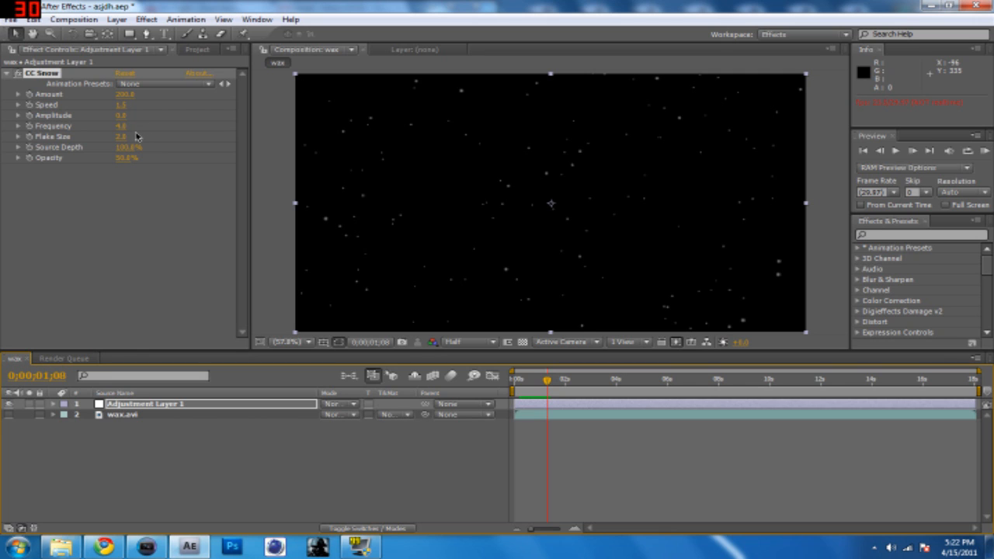
Step: Try a CC Snow Amplitude of 5.7 and play the animation from the beginning
drag(234, 125, 561, 161)
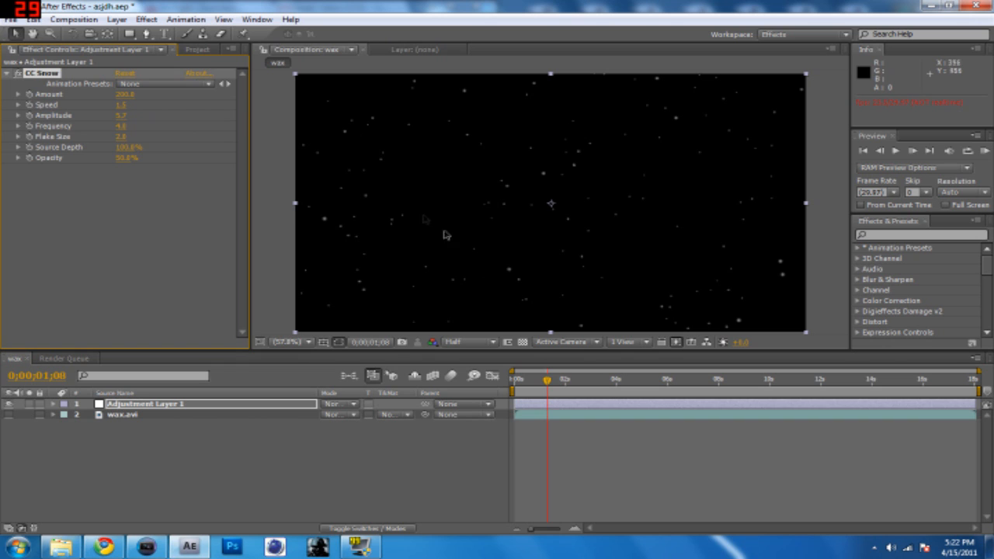
drag(561, 381, 510, 385)
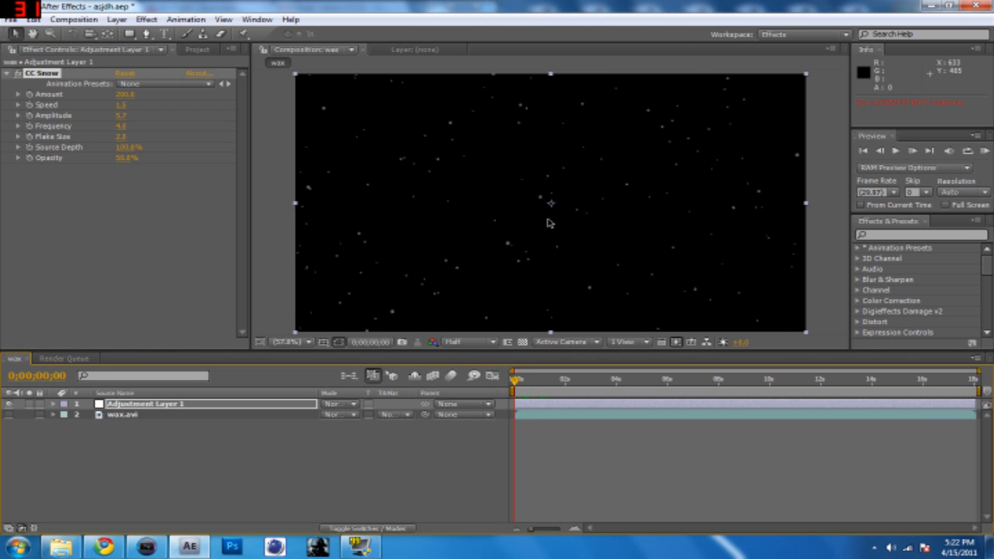
click(285, 238)
key(space)
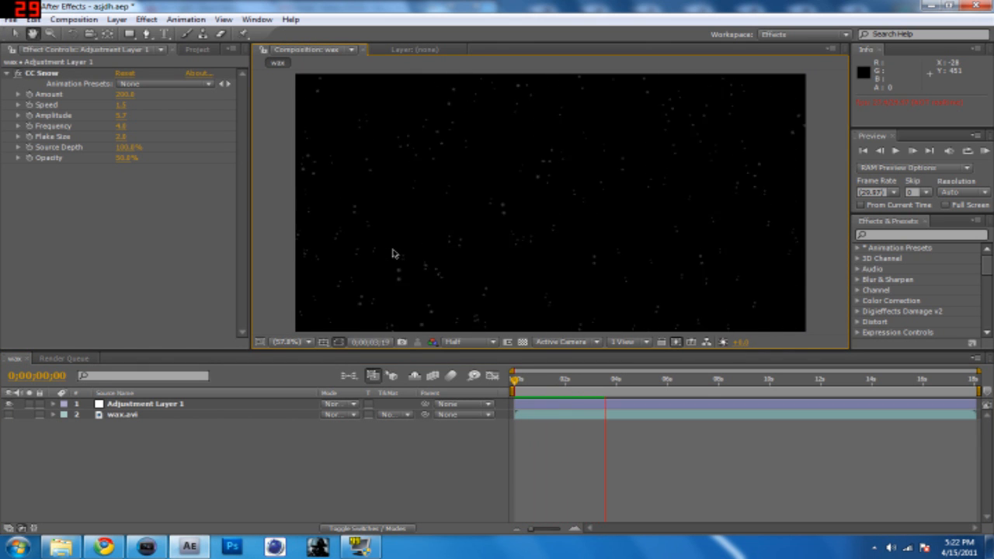
Step: Reduce the CC Snow Amplitude to 1.4 and preview the flakes' sideways motion from the start
drag(121, 116, 90, 133)
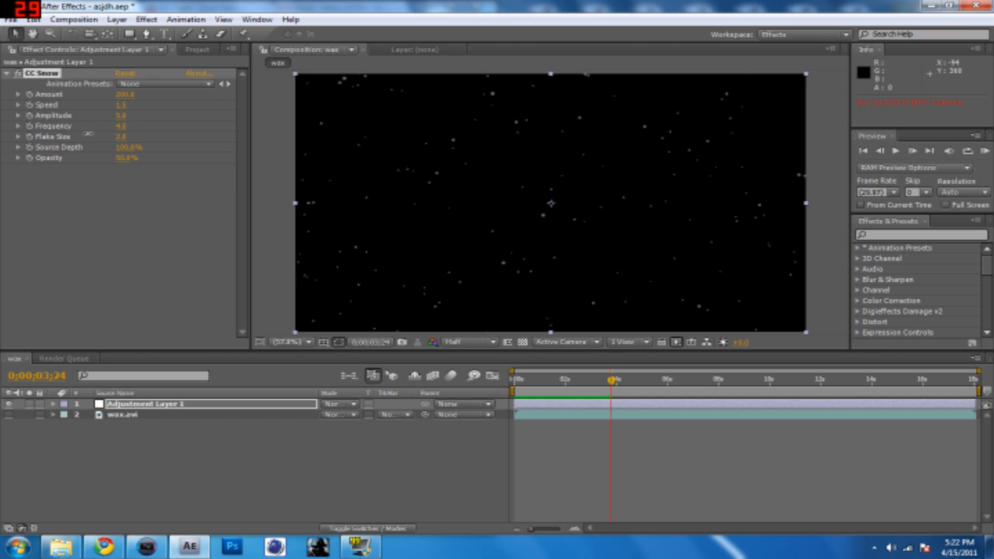
drag(2, 158, 100, 122)
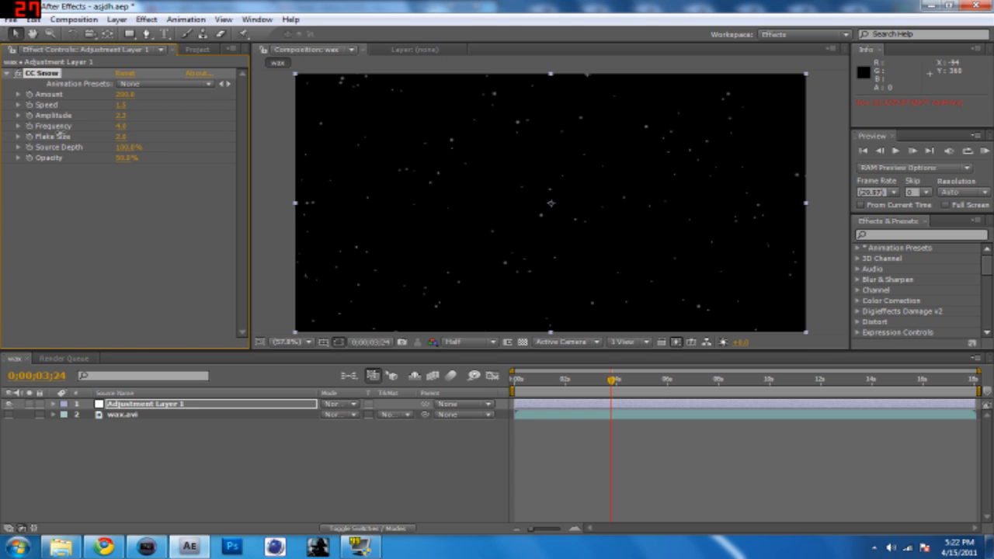
key(KP_0)
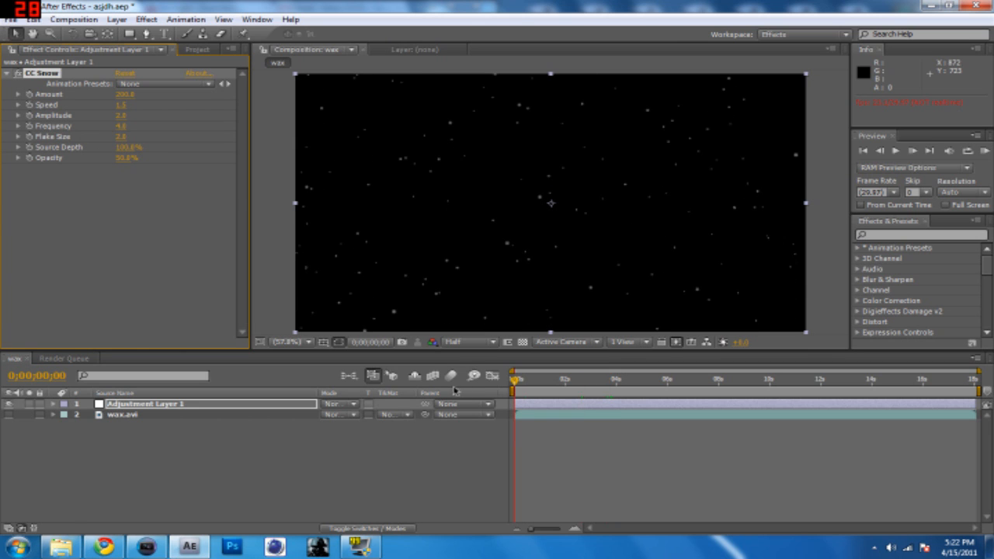
drag(122, 116, 92, 127)
drag(541, 381, 488, 390)
key(space)
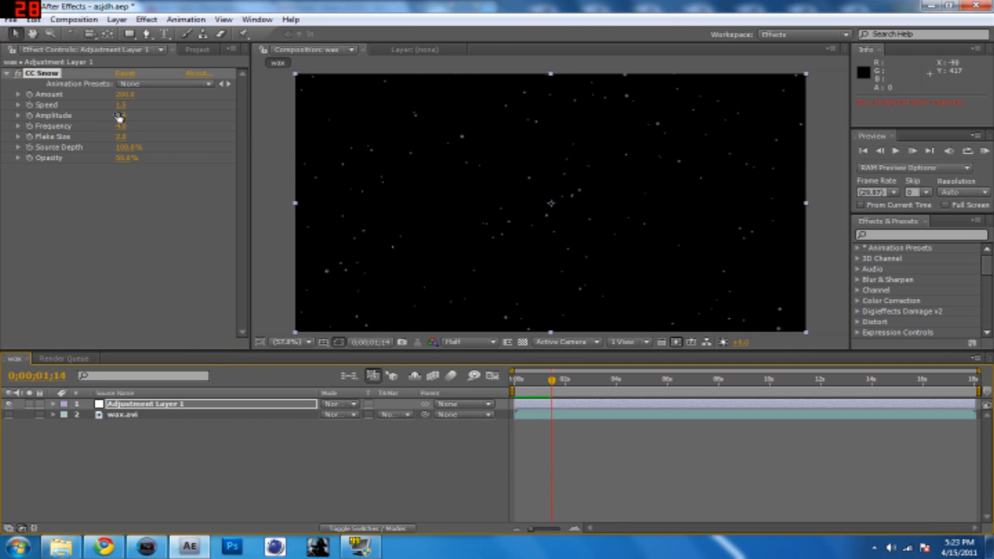
Step: Try a CC Snow Speed of 1.0, then return it to 1.5, previewing both speeds
click(88, 108)
key(KP_0)
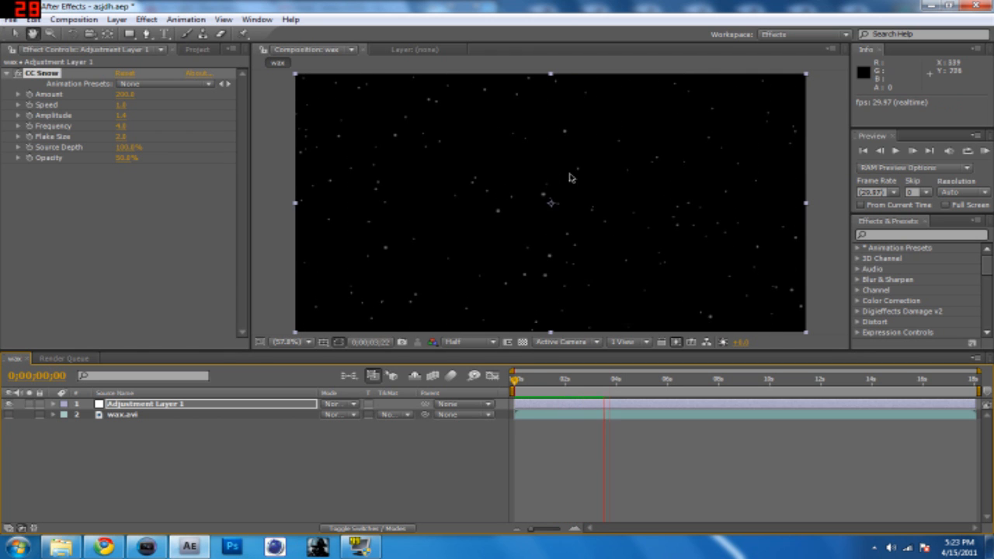
drag(121, 106, 171, 120)
key(KP_0)
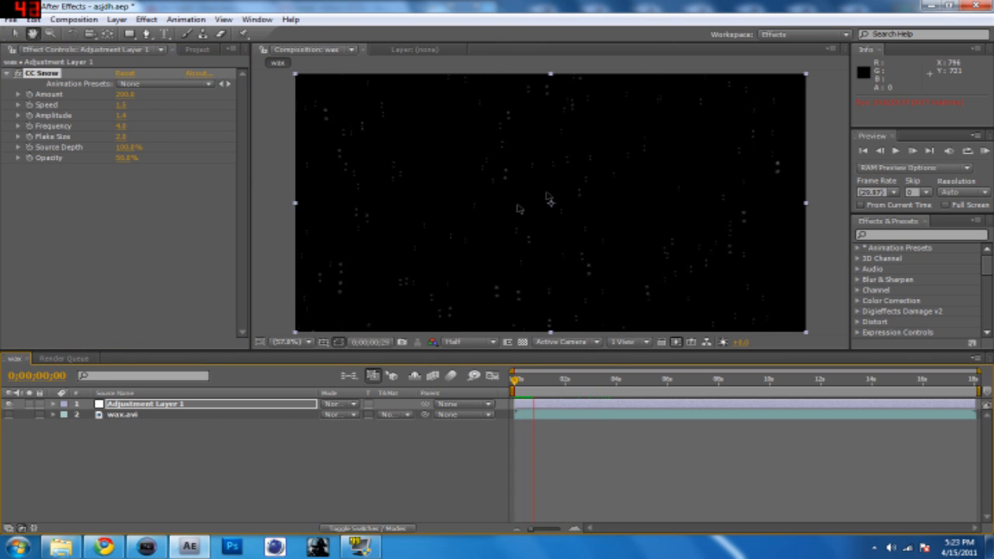
key(space)
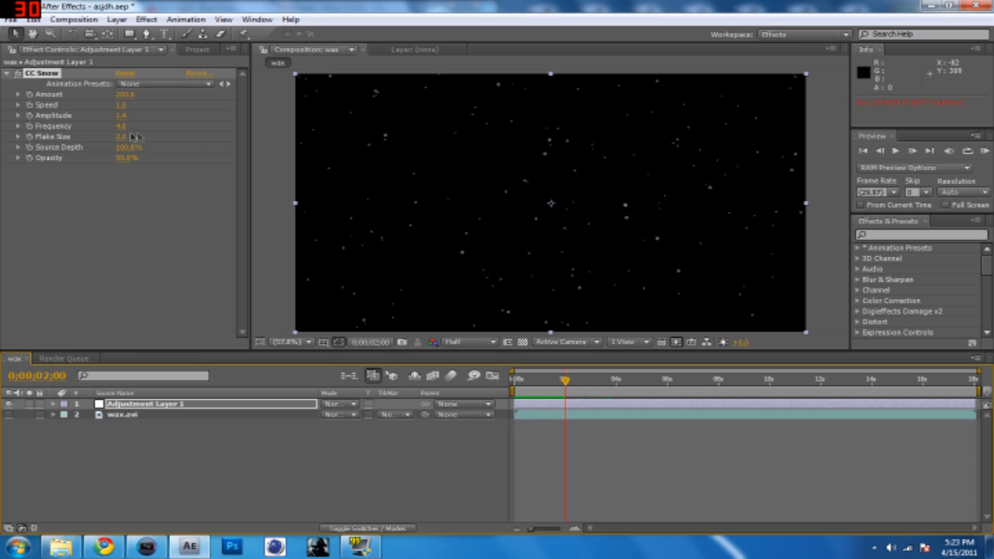
Step: Show the range of the CC Snow Frequency setting and play back the snow animation
click(18, 126)
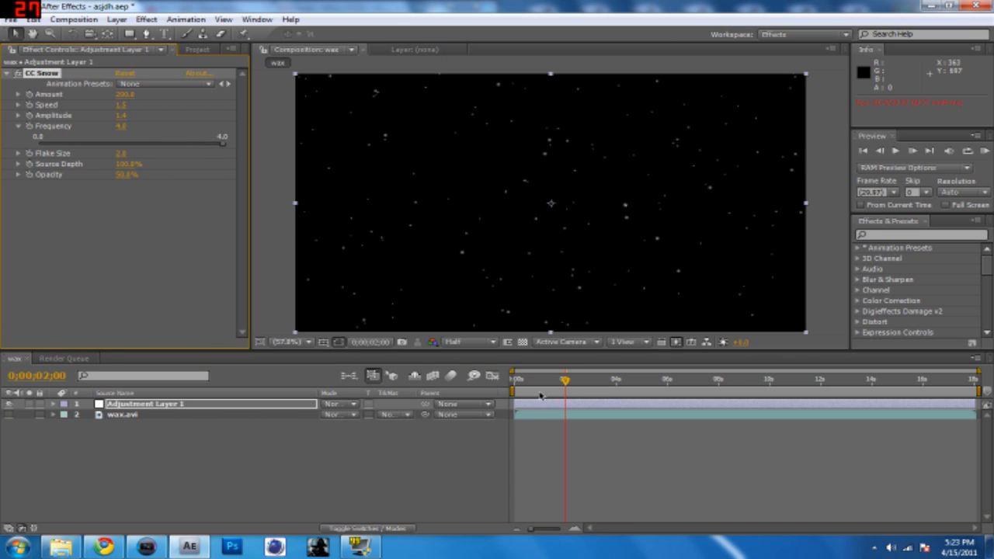
drag(565, 383, 563, 384)
key(space)
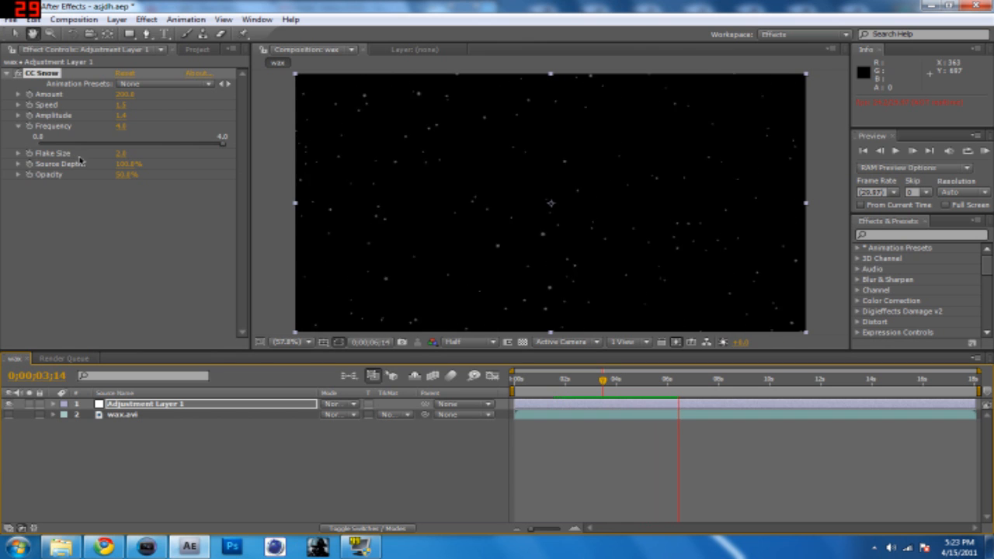
key(space)
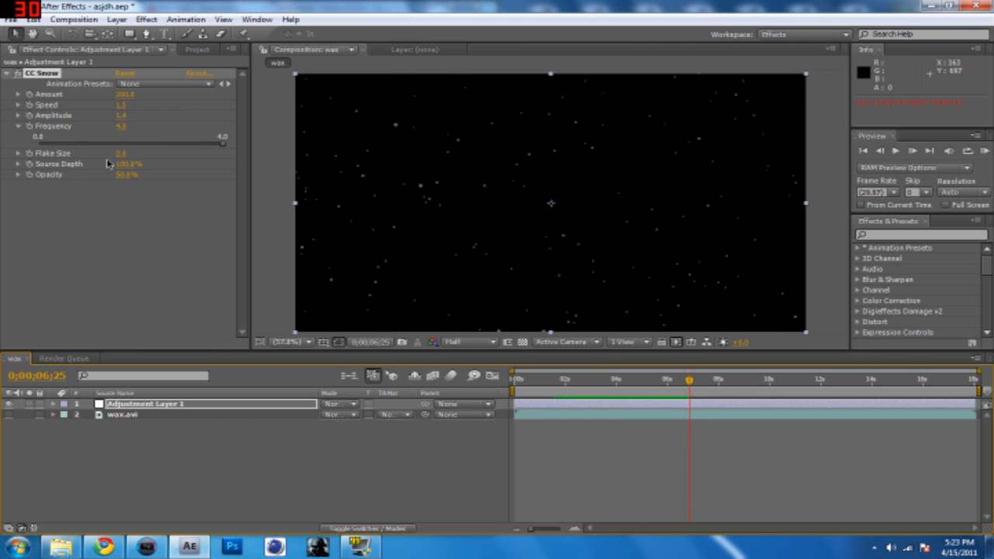
Step: Try a CC Snow Frequency of 1.7 and a Flake Size of 4.2, undoing the flake size change
click(18, 127)
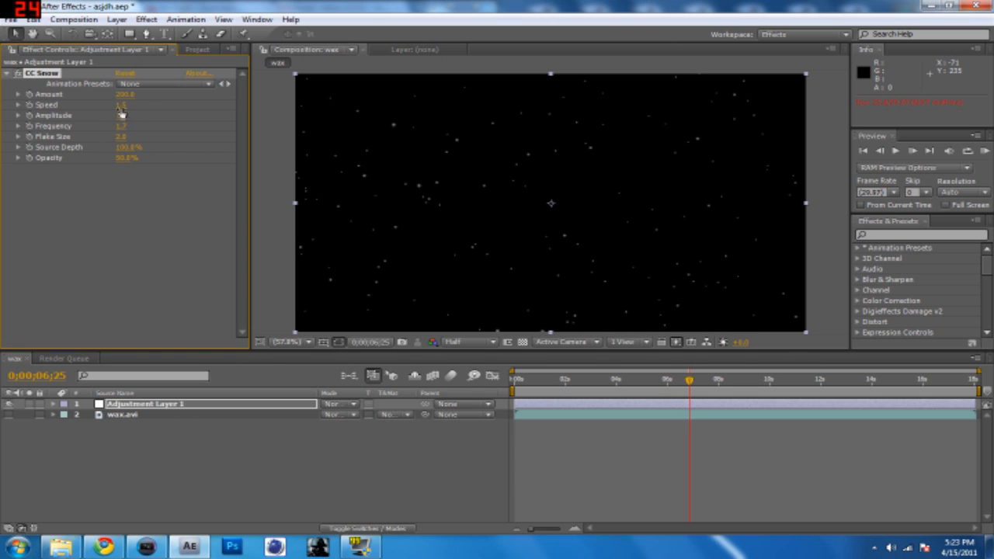
drag(142, 146, 297, 150)
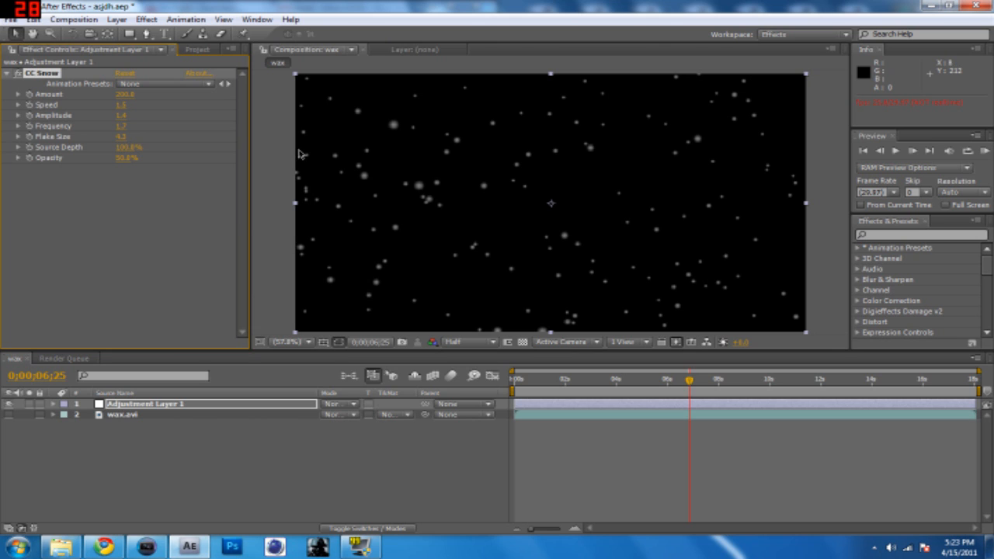
key(ctrl+z)
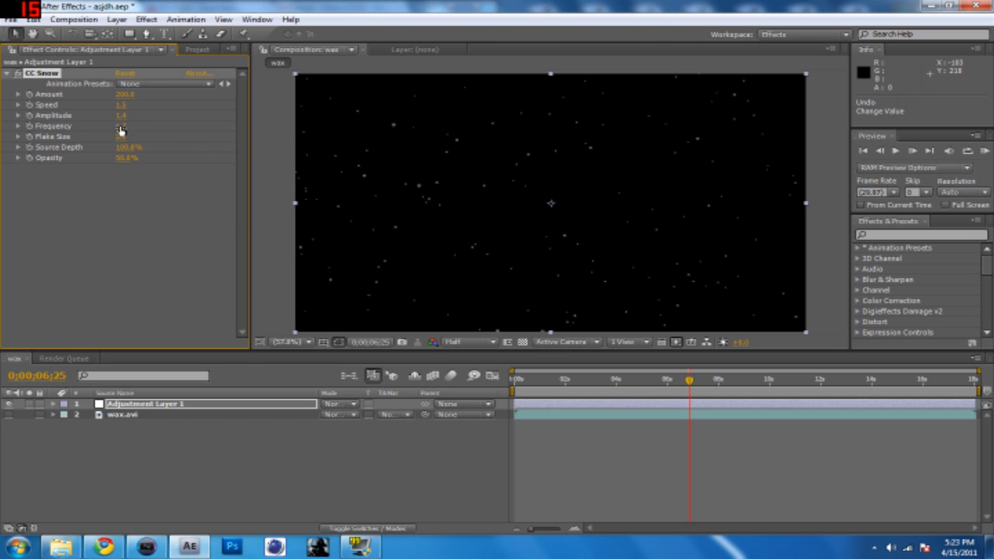
Step: Set the CC Snow Frequency to 0.0 and Flake Size to 4.5, and preview the snowfall
drag(121, 127, 169, 130)
drag(123, 138, 350, 141)
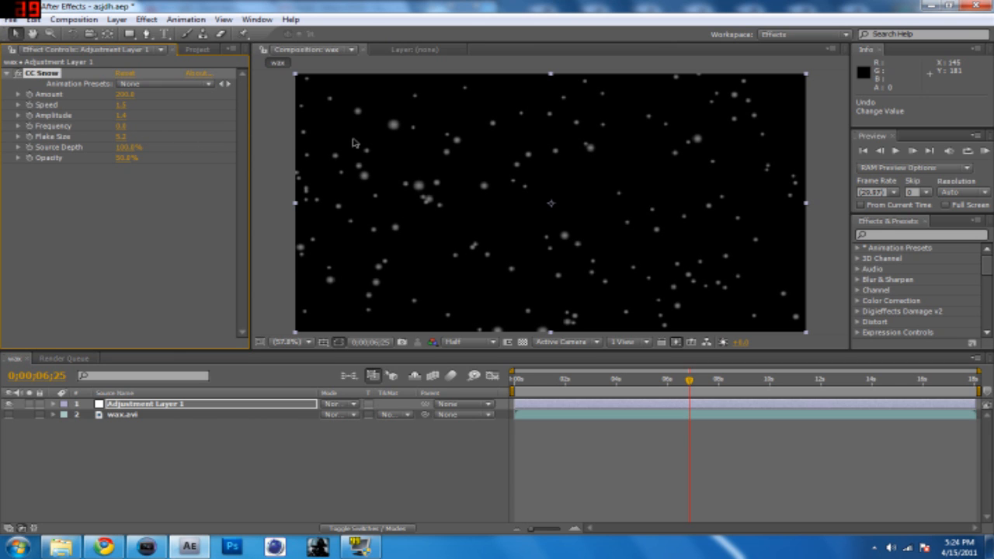
key(ctrl+z)
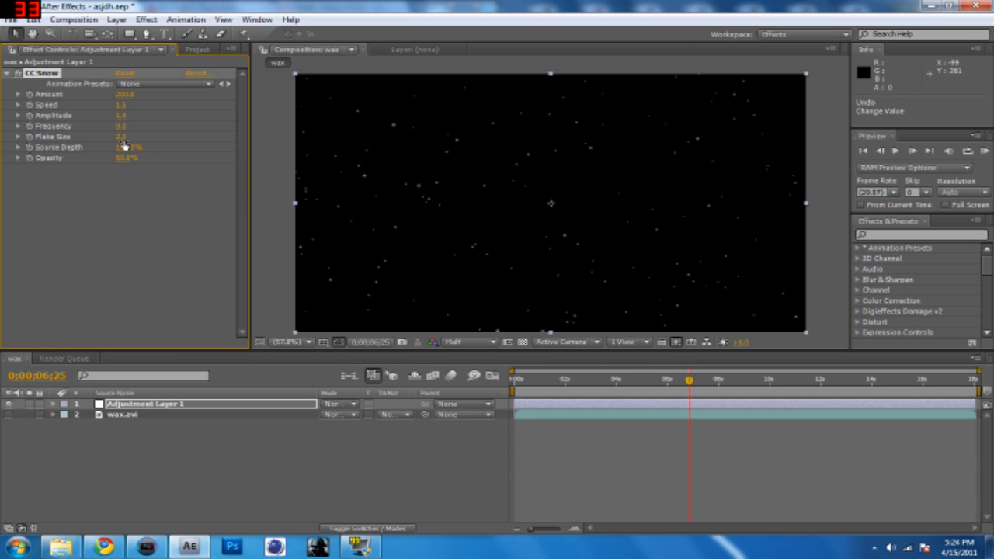
drag(145, 139, 190, 144)
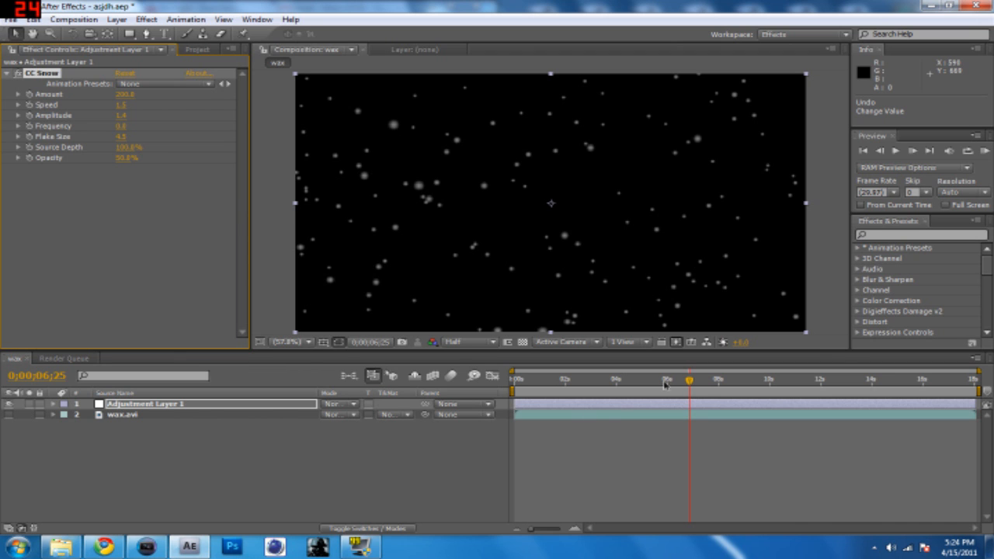
drag(690, 383, 518, 380)
key(space)
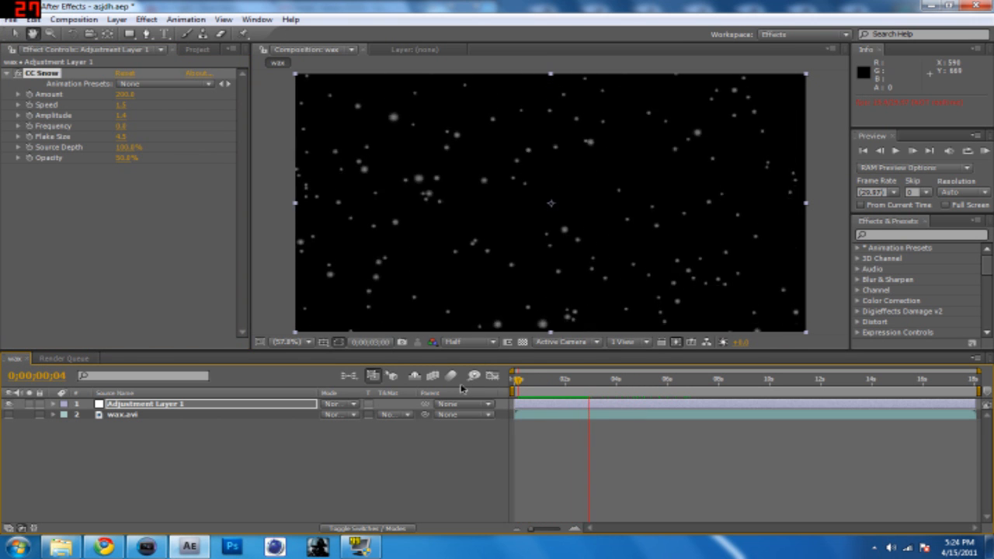
key(space)
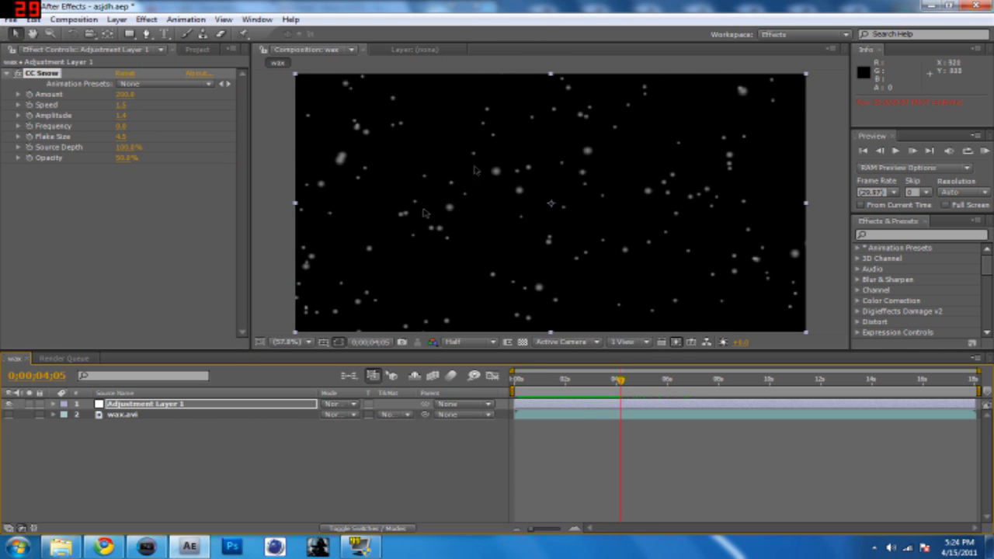
Step: Try CC Snow Source Depth values from 0% to 12% on the snow alone, checking other moments of the animation
drag(619, 404, 562, 405)
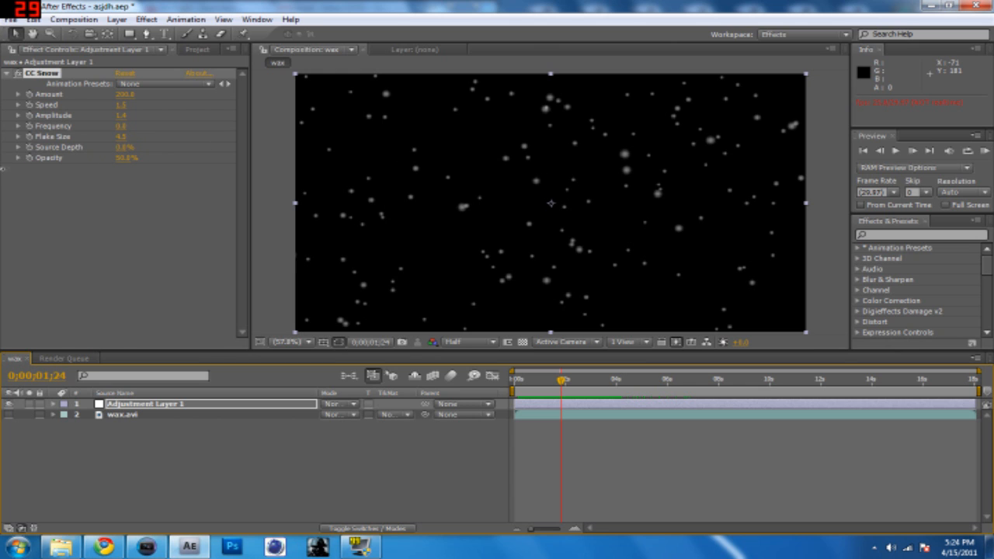
drag(3, 182, 2, 182)
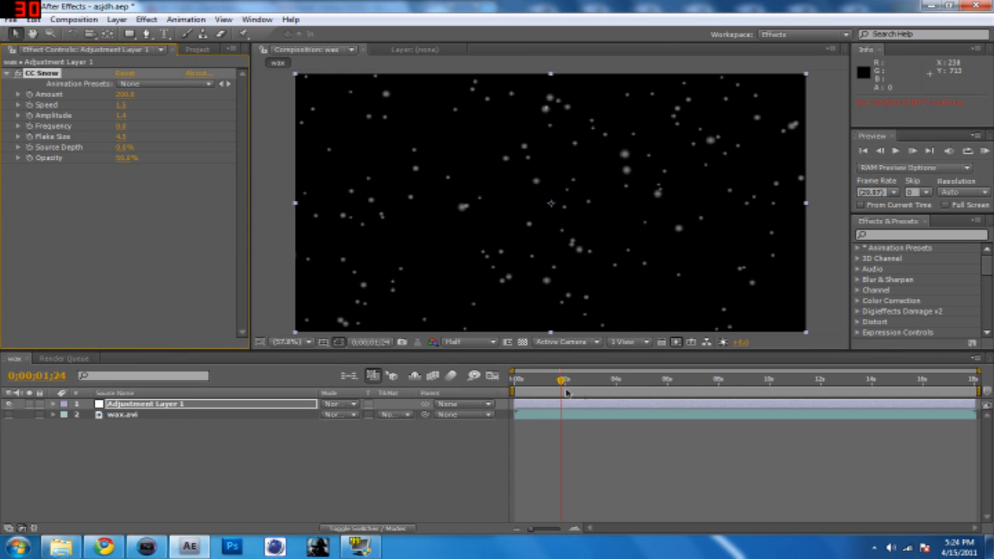
drag(561, 384, 522, 381)
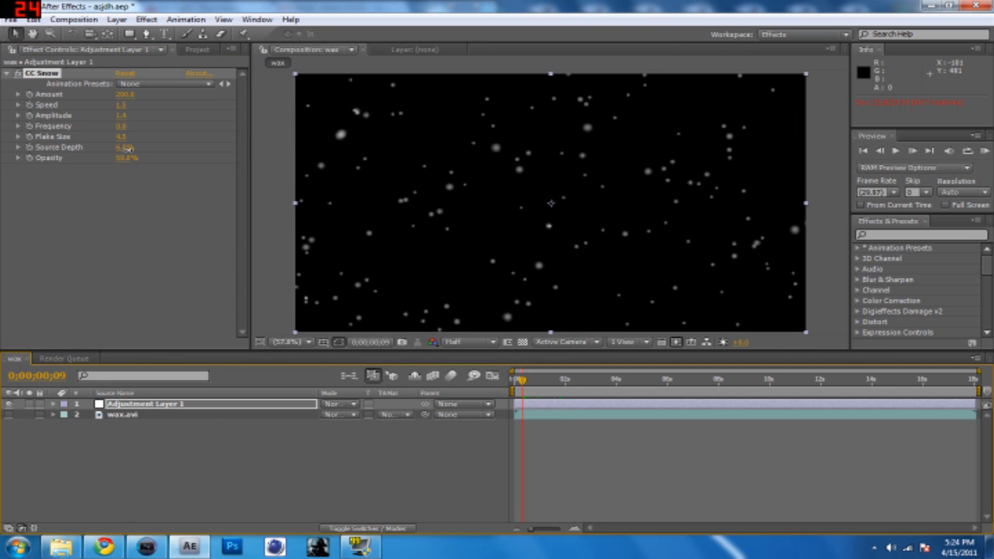
drag(7, 172, 8, 172)
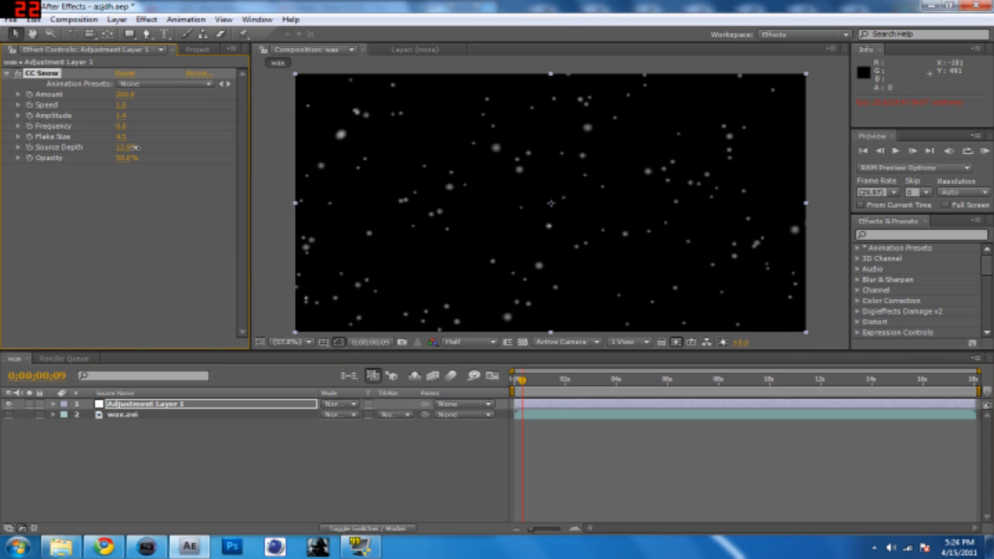
Step: Show the wax.avi layer beneath the snow and set the CC Snow Source Depth to 100%
click(9, 415)
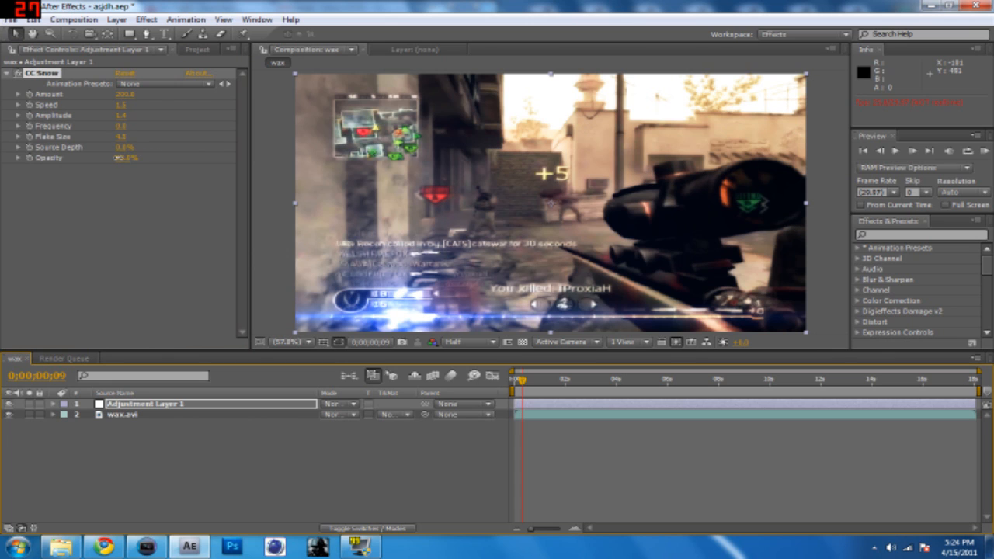
drag(157, 160, 181, 158)
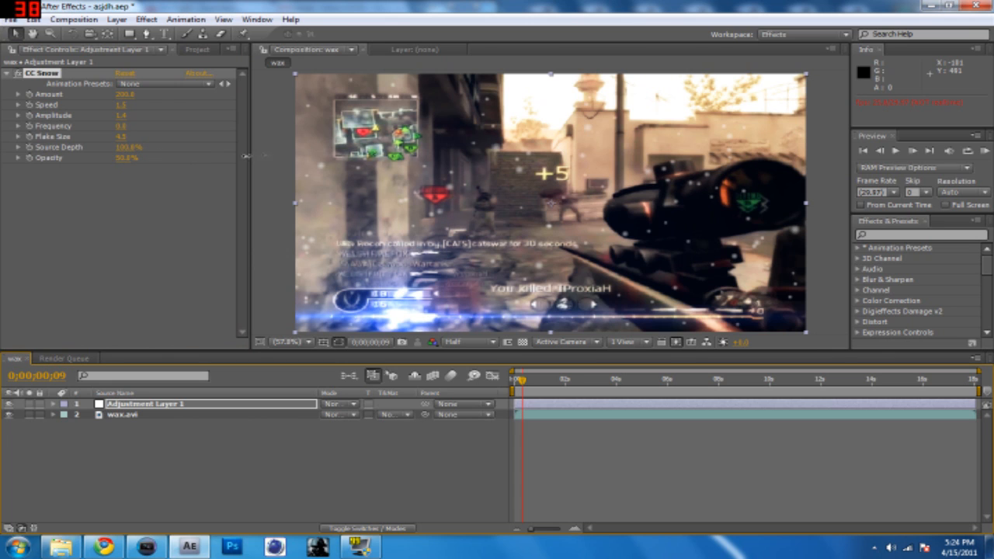
drag(330, 153, 329, 154)
drag(130, 153, 437, 140)
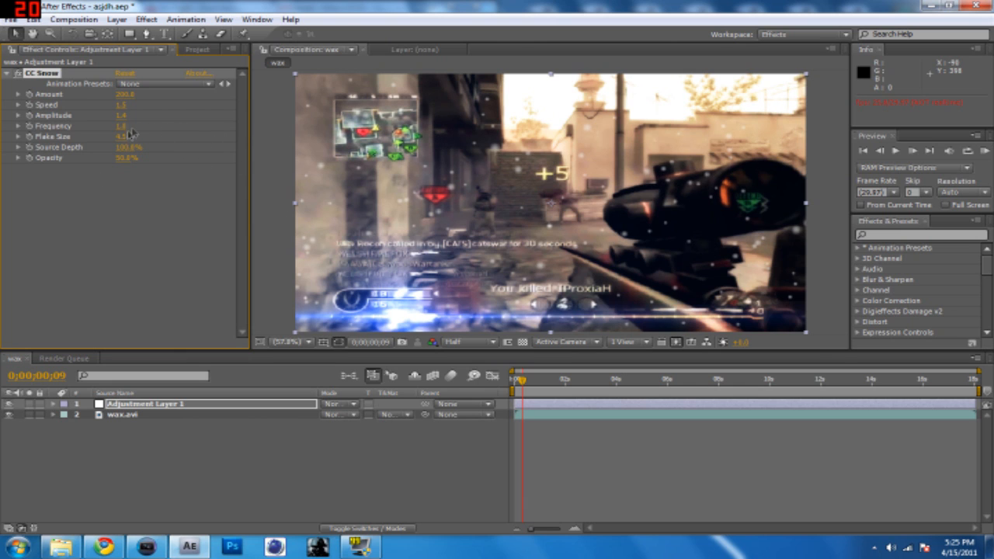
Step: Set the CC Snow Frequency to 0.0, try an Opacity of 100%, and settle on about 26%
drag(124, 133, 62, 135)
drag(131, 159, 207, 158)
drag(523, 383, 543, 391)
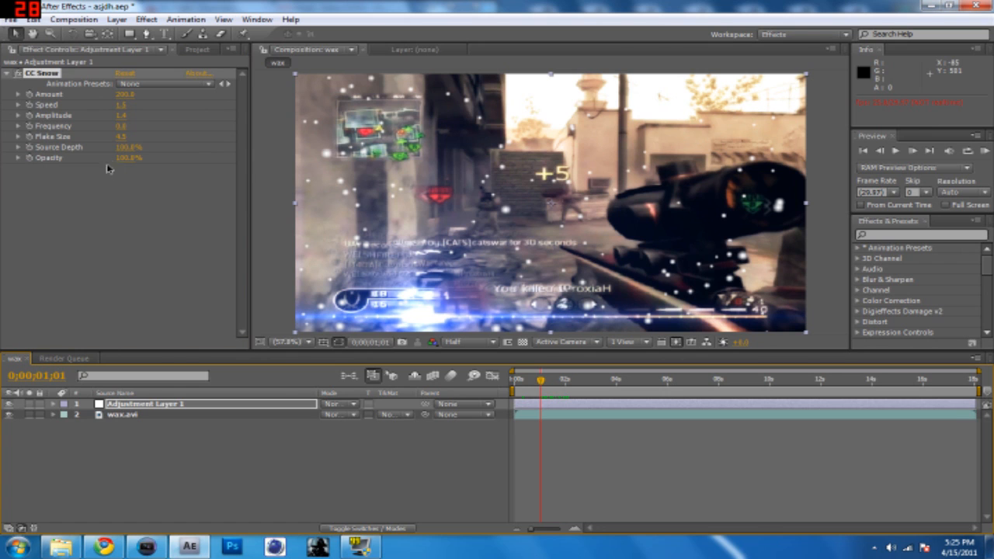
drag(136, 161, 111, 165)
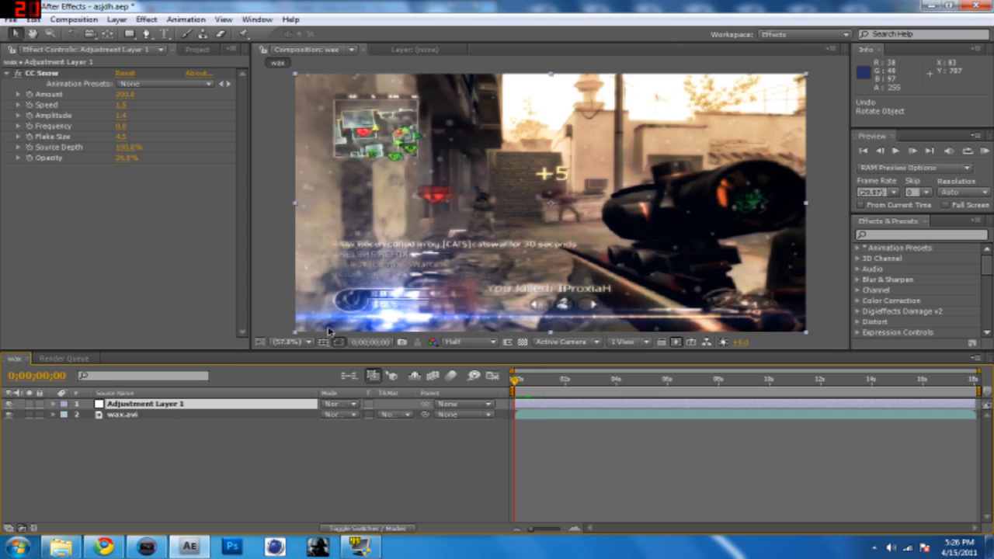
Step: Reposition and scale the snow adjustment layer to 75% width and 138% height, and preview the snowfall from the start
drag(295, 332, 480, 272)
drag(562, 225, 494, 250)
drag(421, 160, 248, 50)
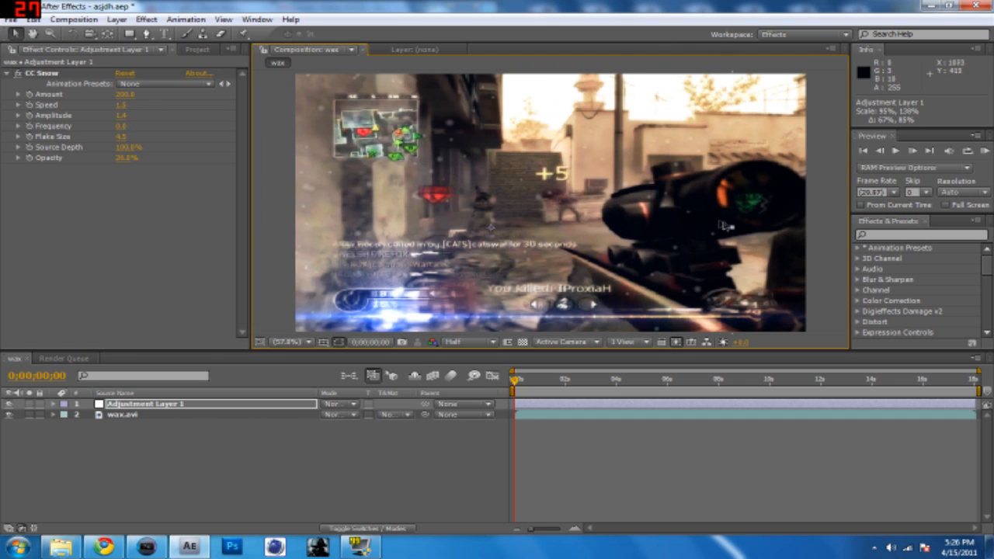
drag(733, 229, 689, 272)
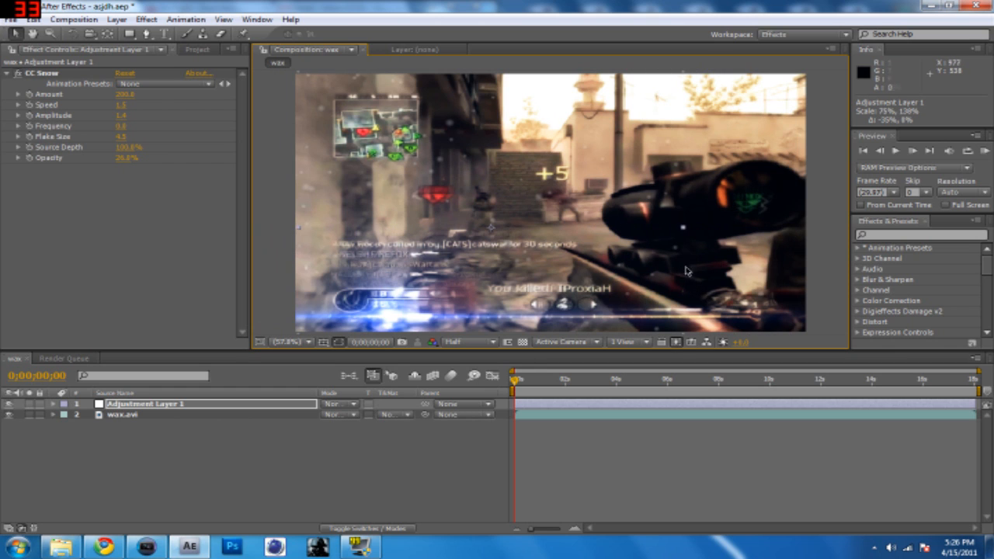
click(509, 384)
key(space)
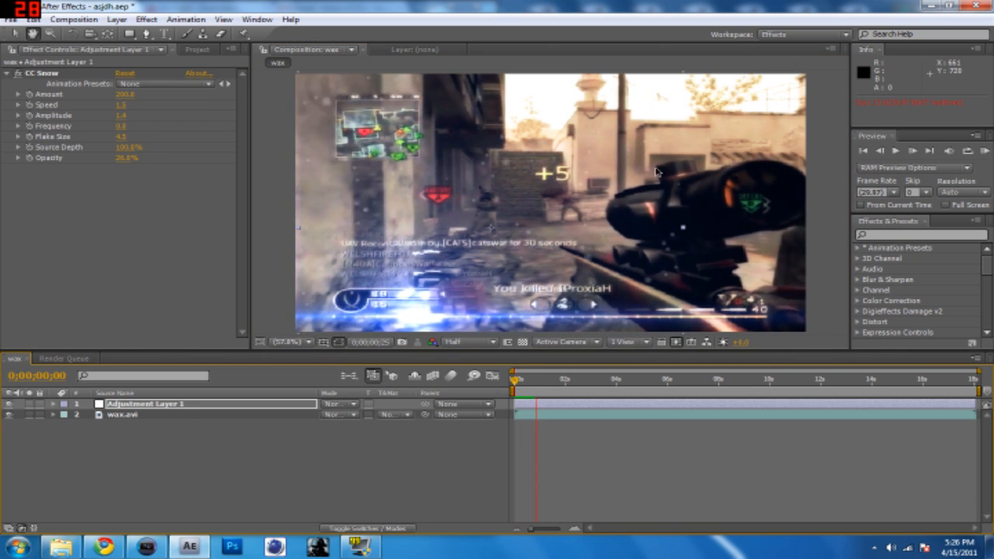
key(space)
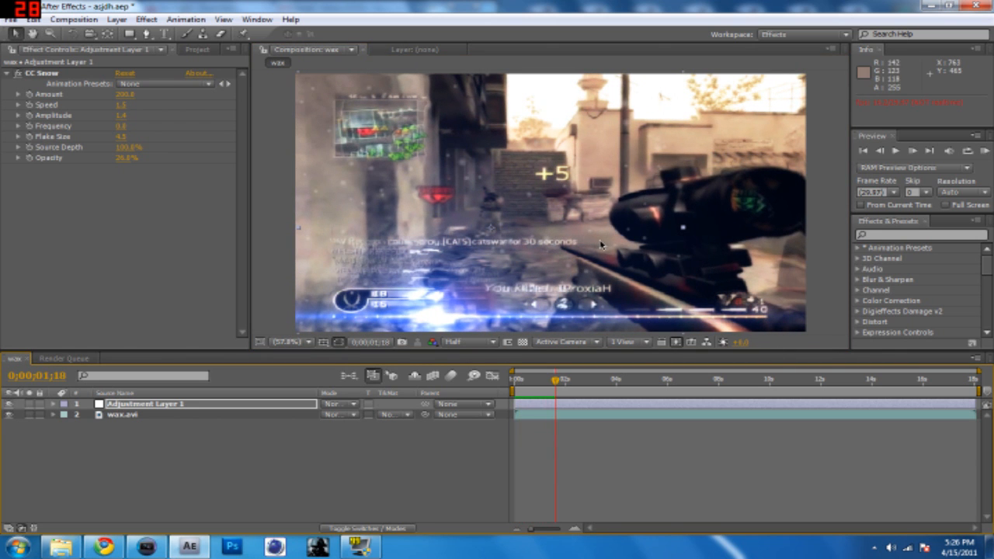
Step: Widen the snow adjustment layer to 112%, keeping 138% height, and check the snow at several points in the clip
click(241, 404)
drag(685, 231, 766, 233)
click(644, 401)
key(space)
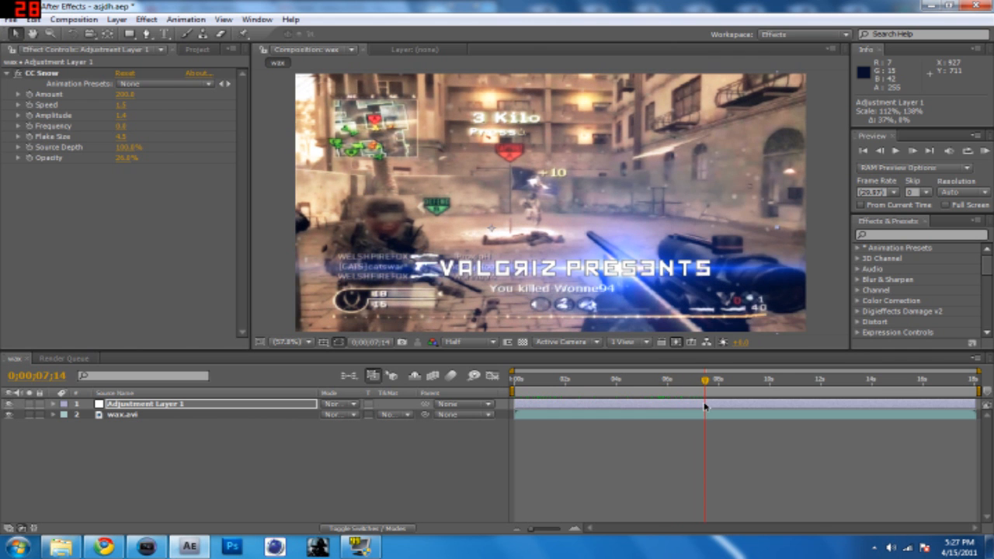
drag(720, 387, 905, 397)
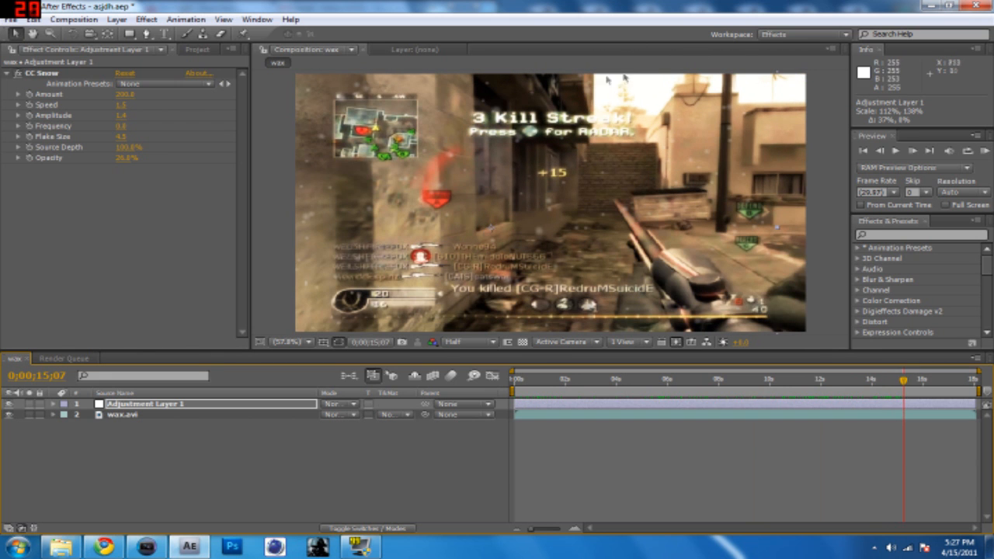
click(826, 196)
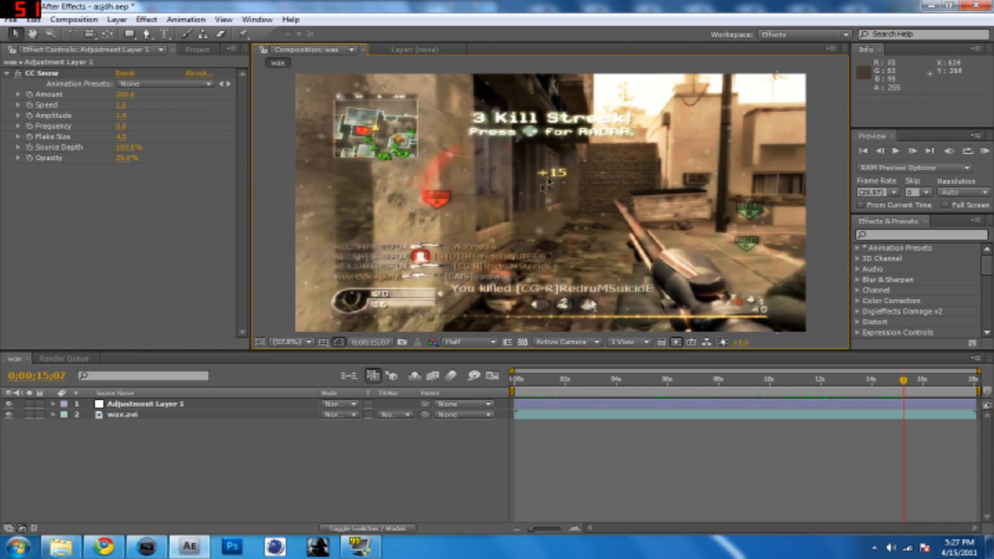
Step: Lower the CC Snow Source Depth on the adjustment layer to 79%
click(190, 405)
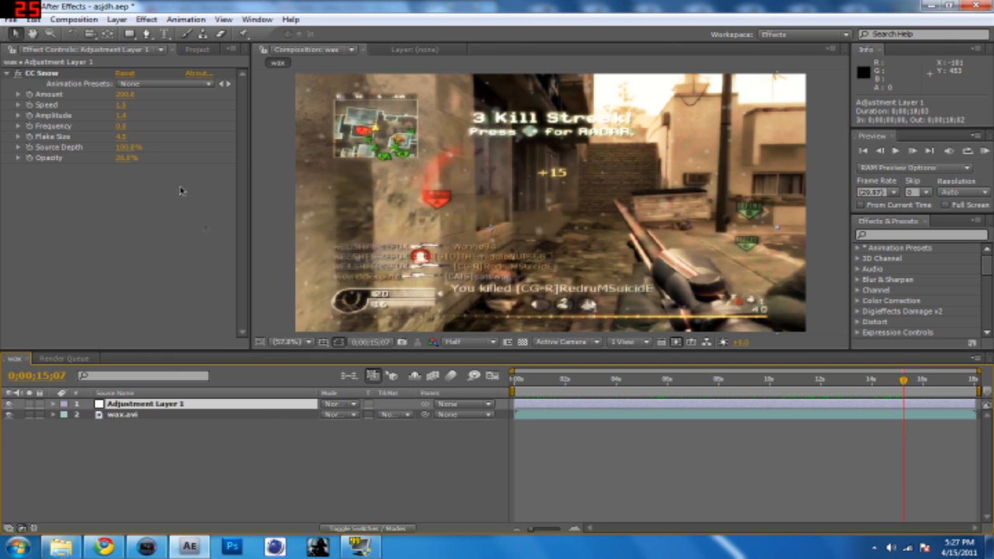
drag(126, 151, 114, 149)
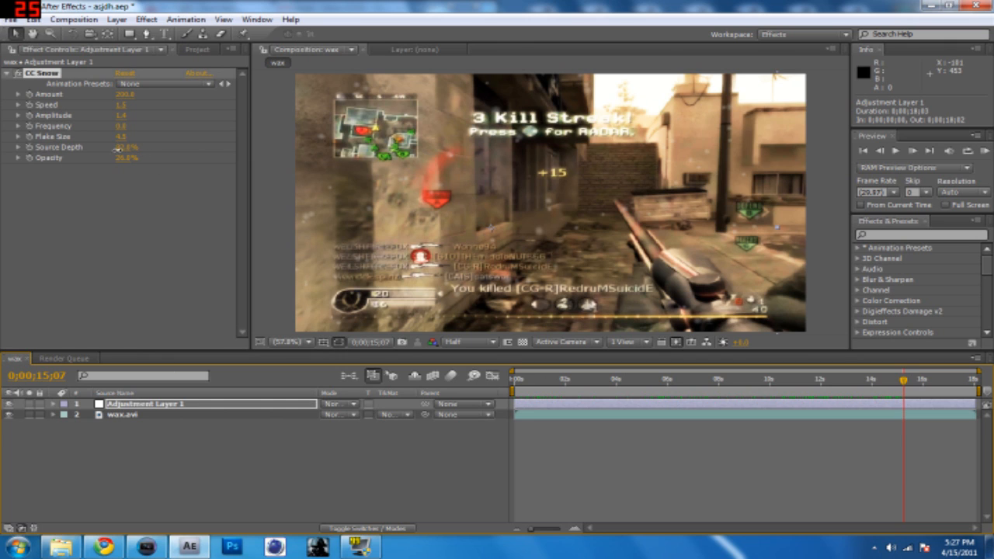
drag(115, 149, 114, 149)
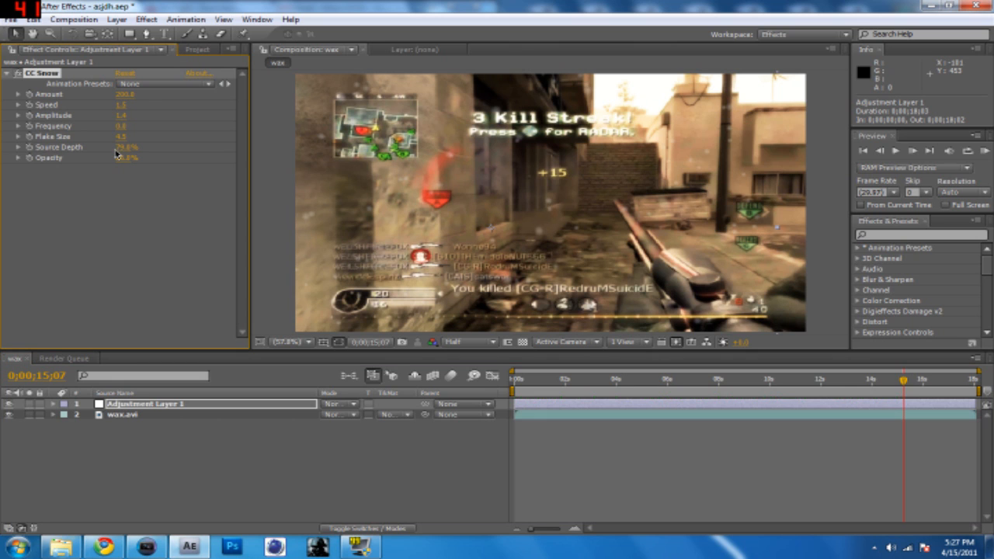
click(819, 273)
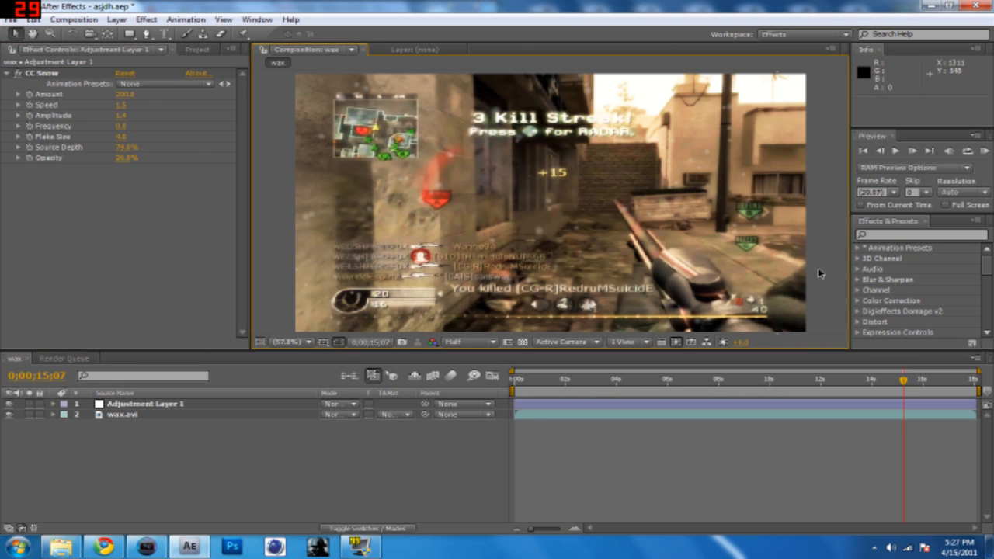
Step: Add a text box reading "Valgriz" over the gameplay clip and move it down toward the middle of the frame
click(164, 34)
drag(313, 136, 658, 258)
text(Valgriz)
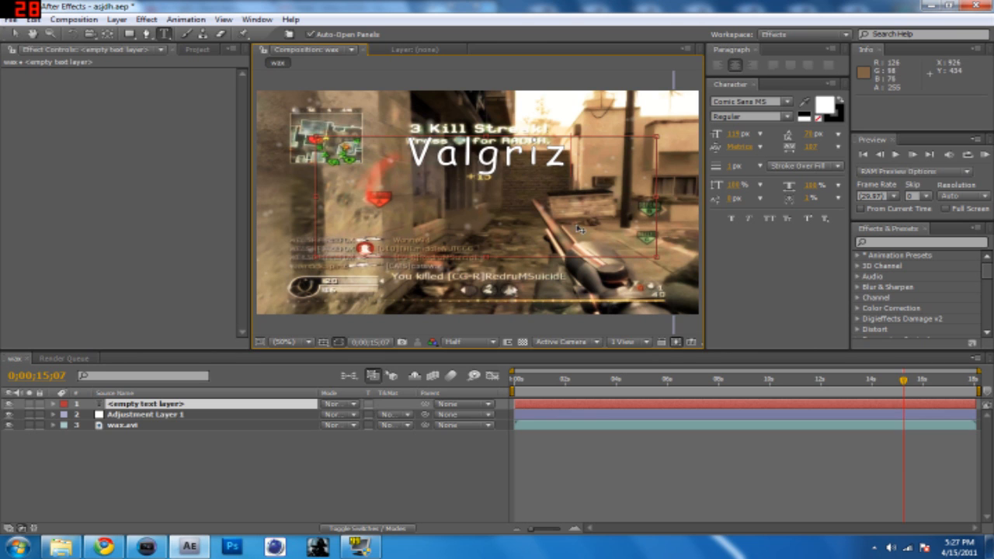
drag(608, 173, 631, 211)
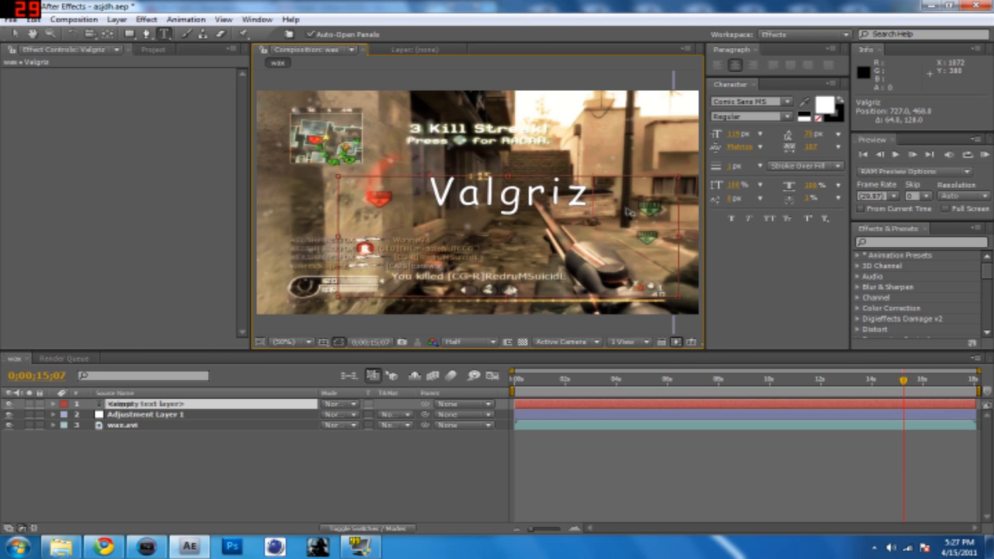
Step: Change the Valgriz text's font to DESTRUCCION and shift it slightly down and to the left
drag(424, 193, 672, 196)
click(784, 109)
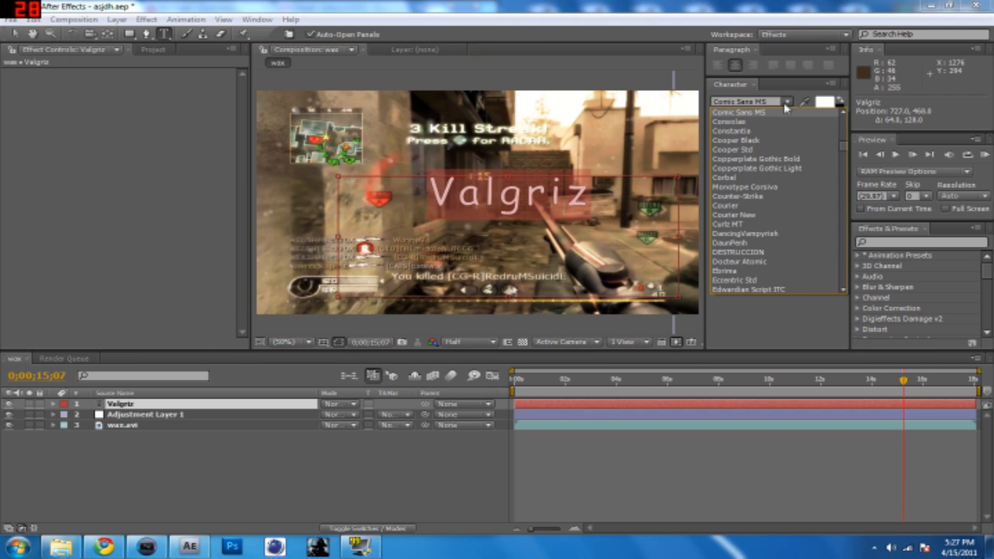
click(784, 258)
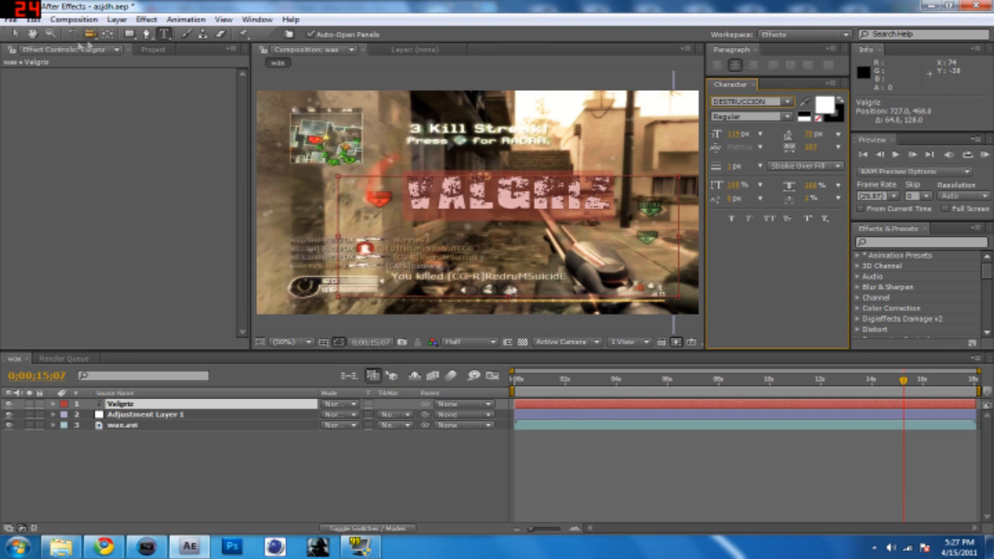
click(15, 33)
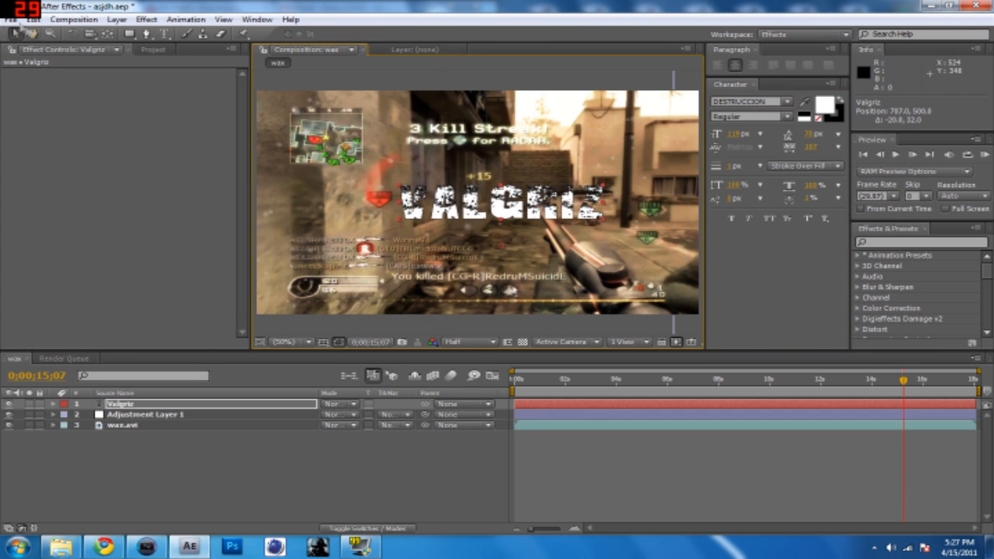
Step: Recolour the Valgriz text to hot pink and enlarge it to about three quarters of the frame's width
click(164, 34)
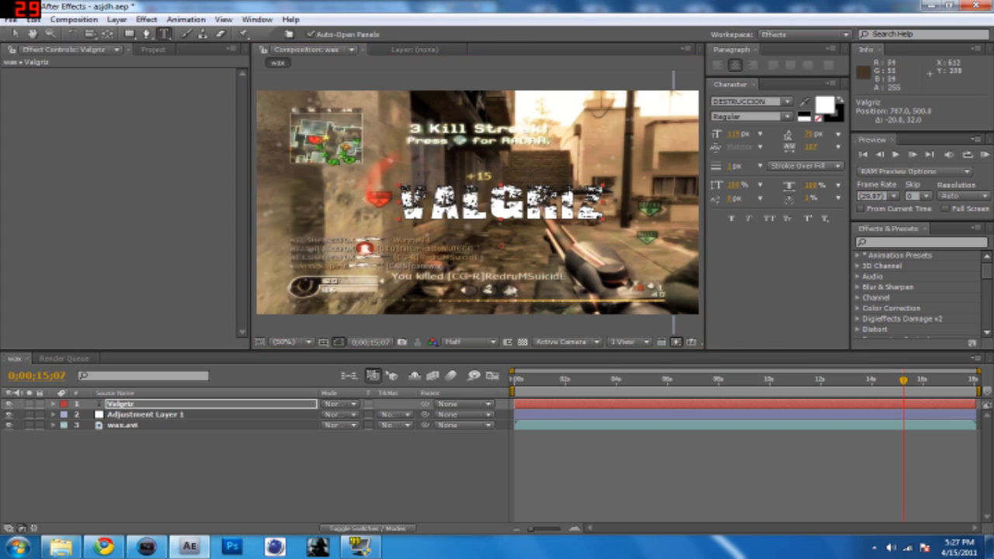
drag(402, 209, 603, 209)
click(825, 106)
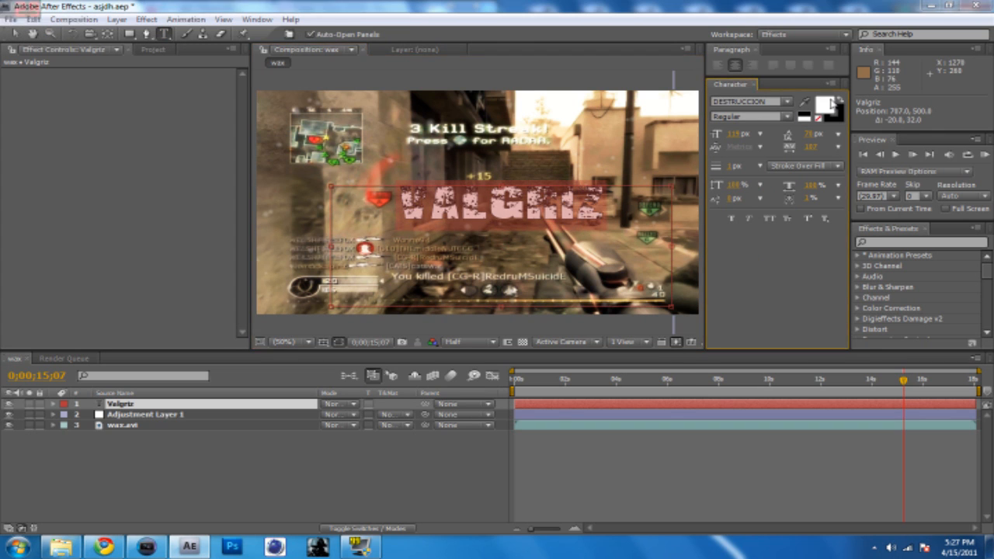
click(526, 242)
drag(528, 243, 528, 221)
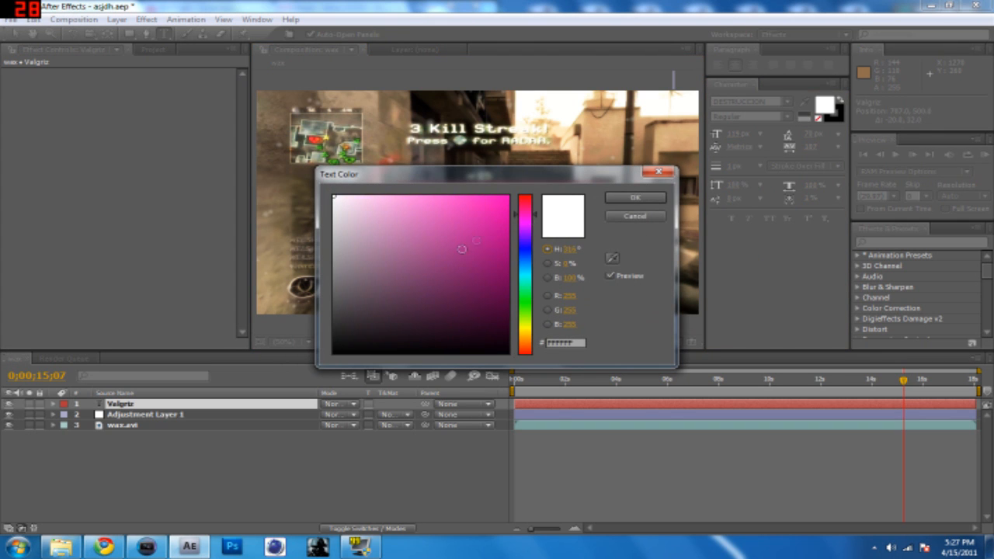
click(636, 198)
drag(735, 135, 789, 134)
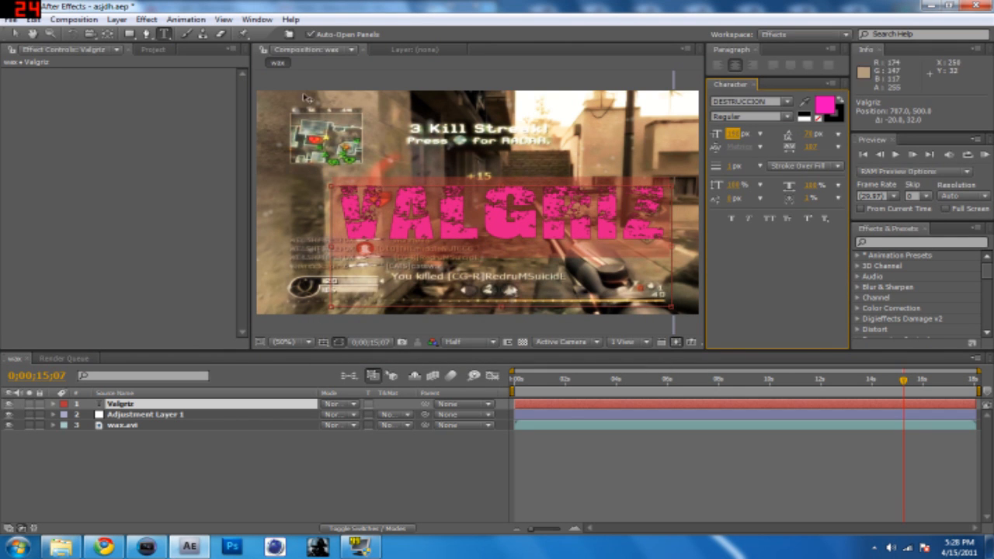
Step: Close the Paragraph and Character panels, nudge the Valgriz text slightly up and left, and deselect it
click(16, 34)
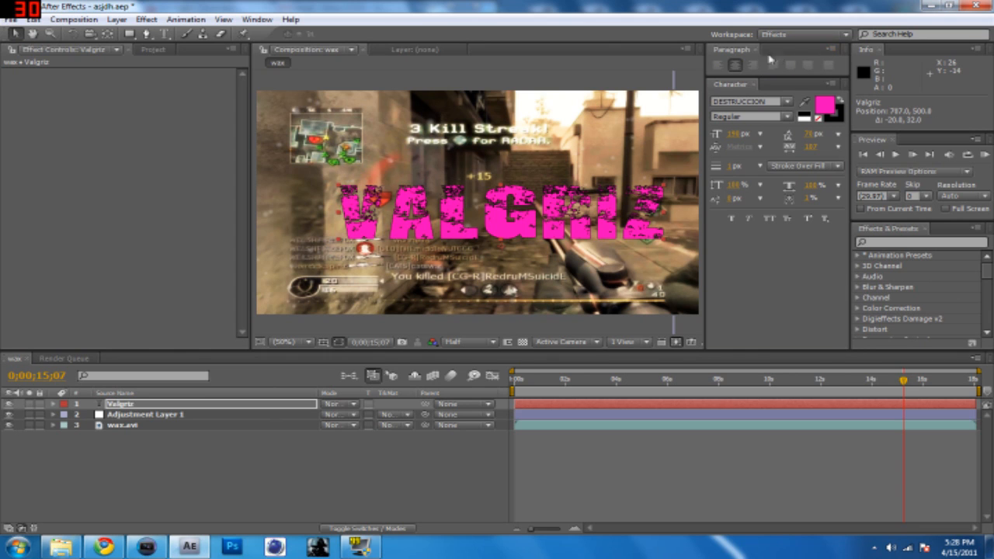
click(752, 50)
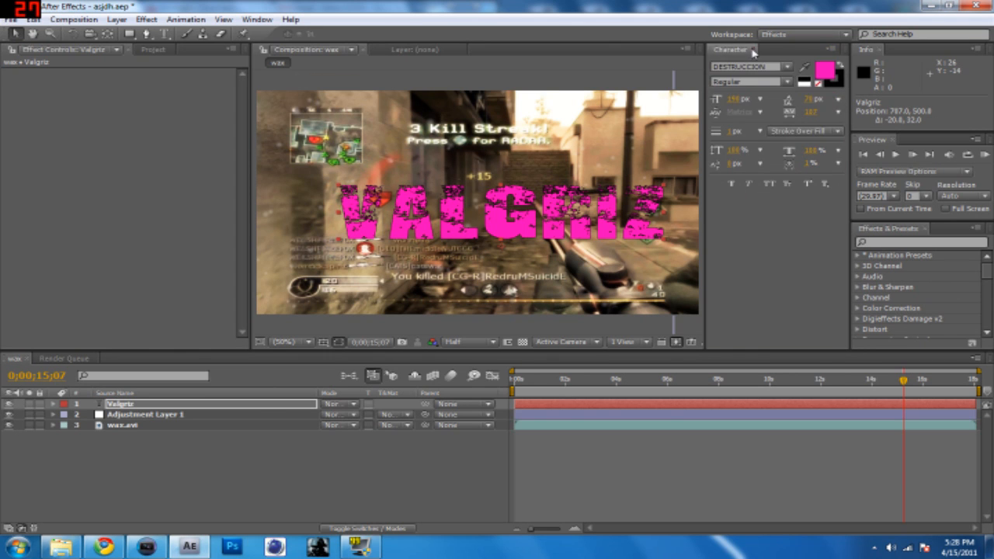
click(751, 50)
drag(555, 243, 546, 238)
click(818, 242)
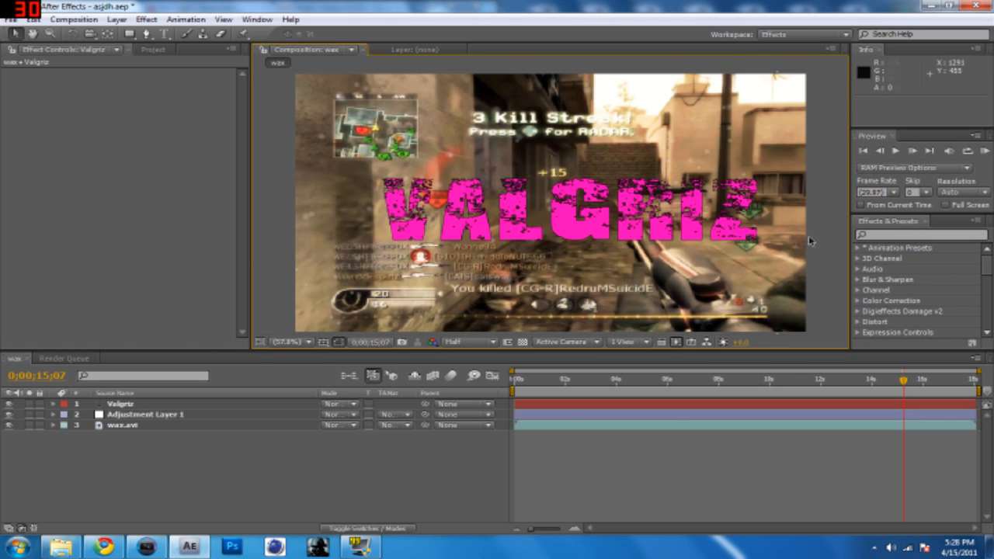
Step: Preview the composition from about 0;00;03;27 to check how the snow looks with the Valgriz text
drag(906, 382, 616, 380)
key(space)
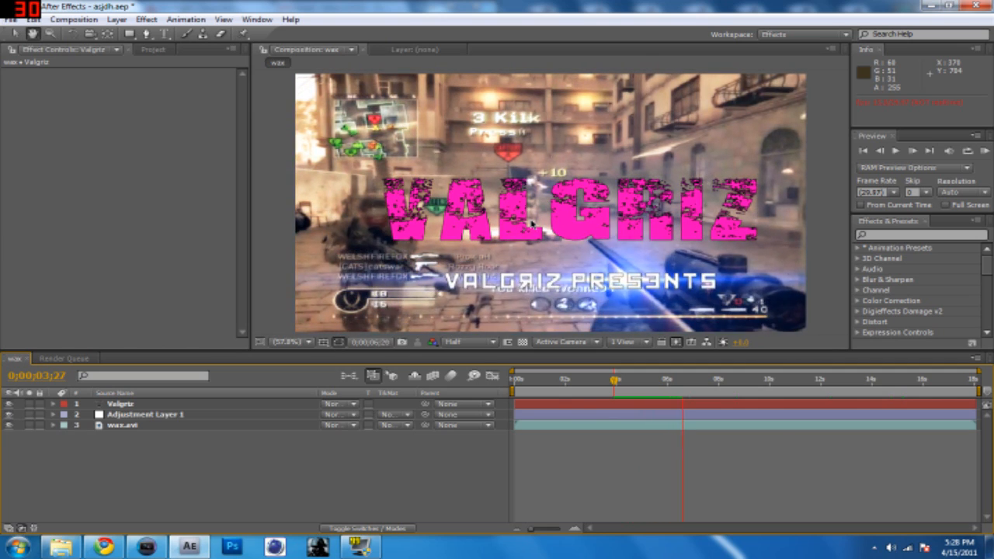
key(space)
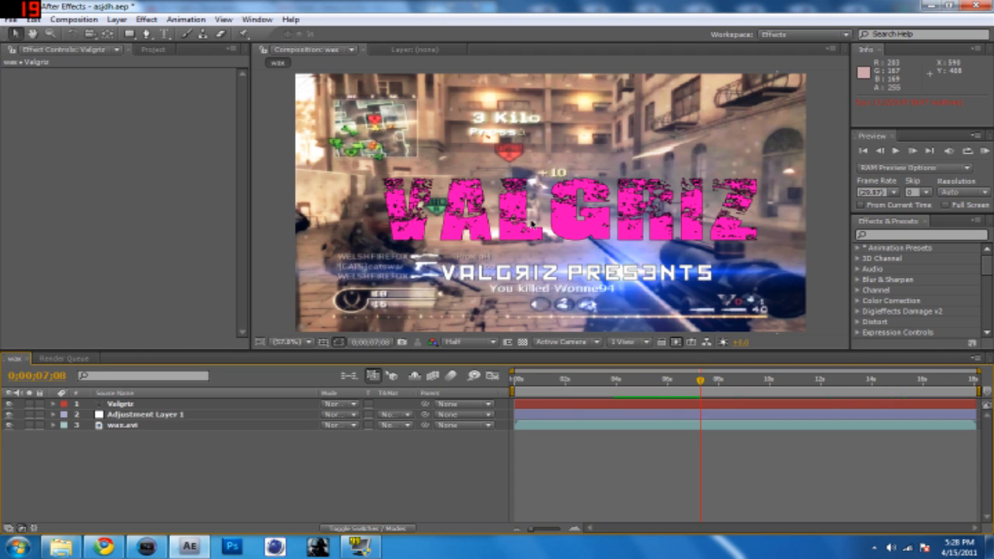
Step: Duplicate Adjustment Layer 1, place the copy above the Valgriz text layer, and preview the snow over the text
click(207, 415)
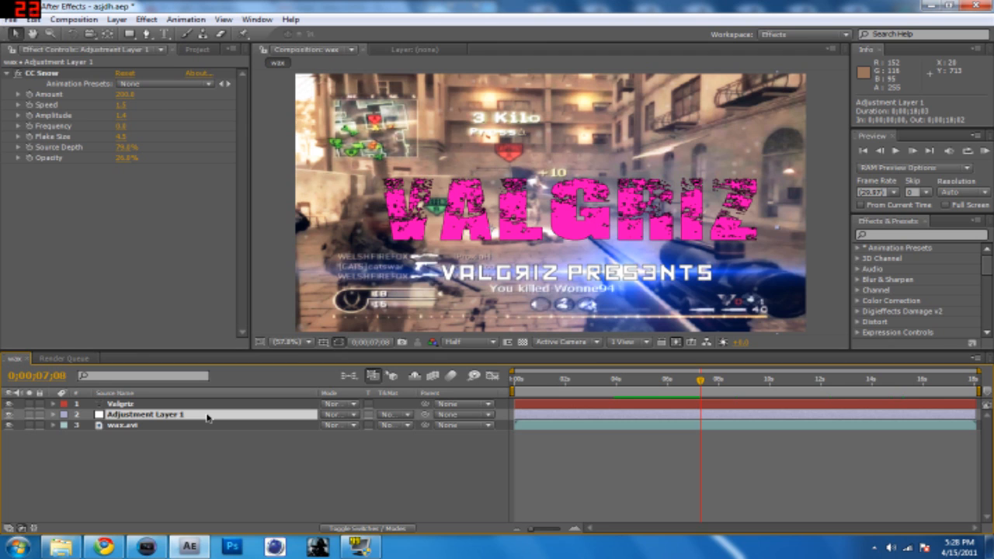
key(ctrl+d)
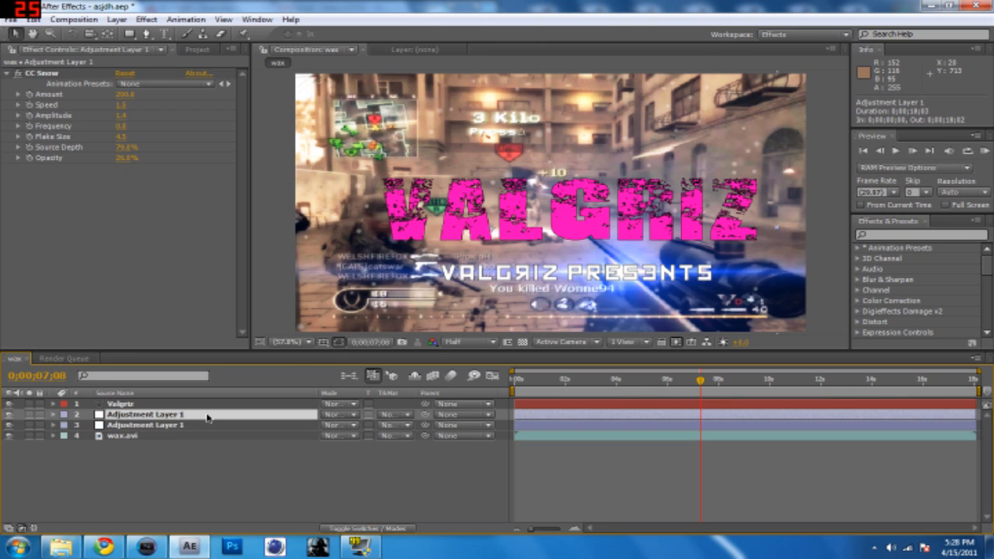
drag(180, 417, 185, 404)
drag(701, 380, 634, 381)
key(space)
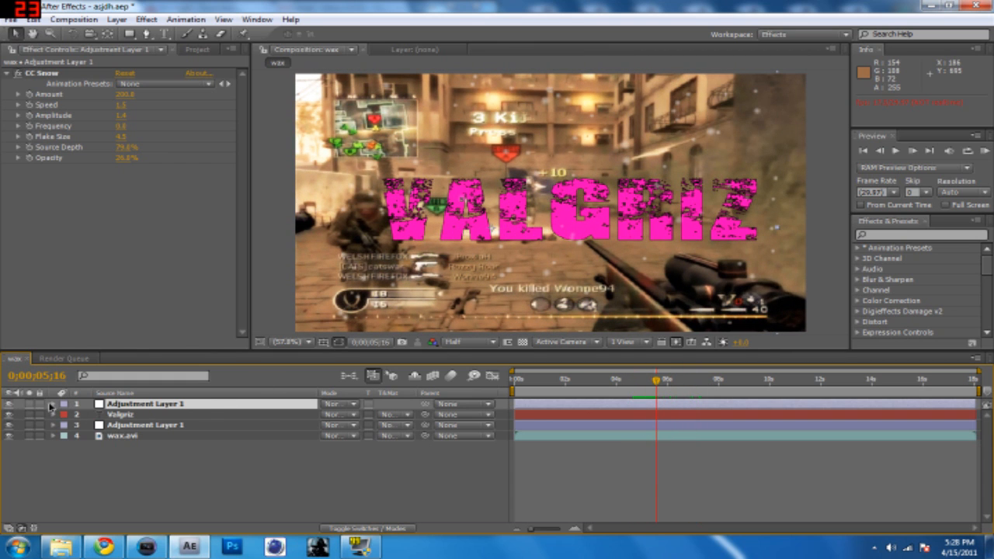
Step: Set the upper adjustment layer's CC Snow Opacity to 100%, preview from near the start, and collapse its properties
click(53, 404)
click(66, 416)
click(77, 426)
drag(328, 503, 401, 501)
drag(659, 385, 528, 380)
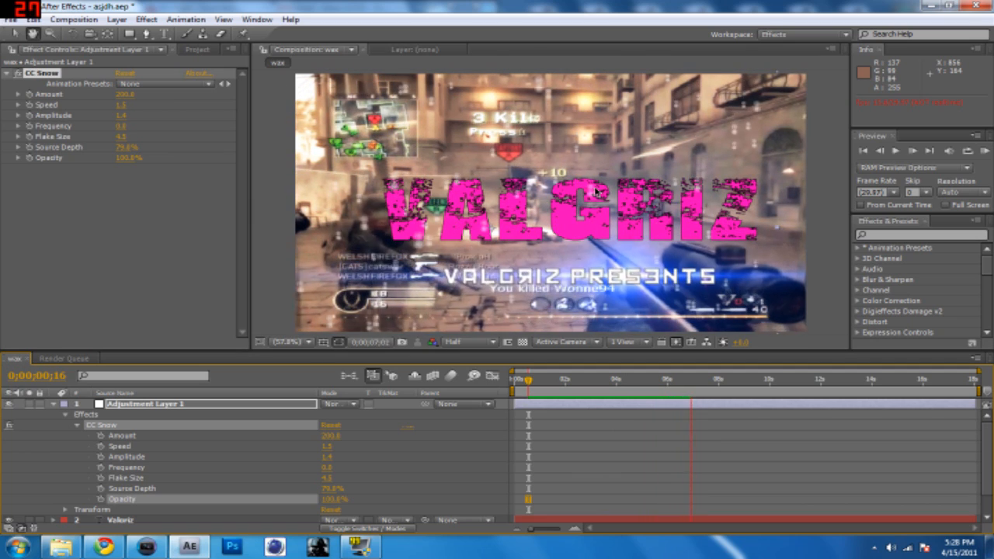
key(space)
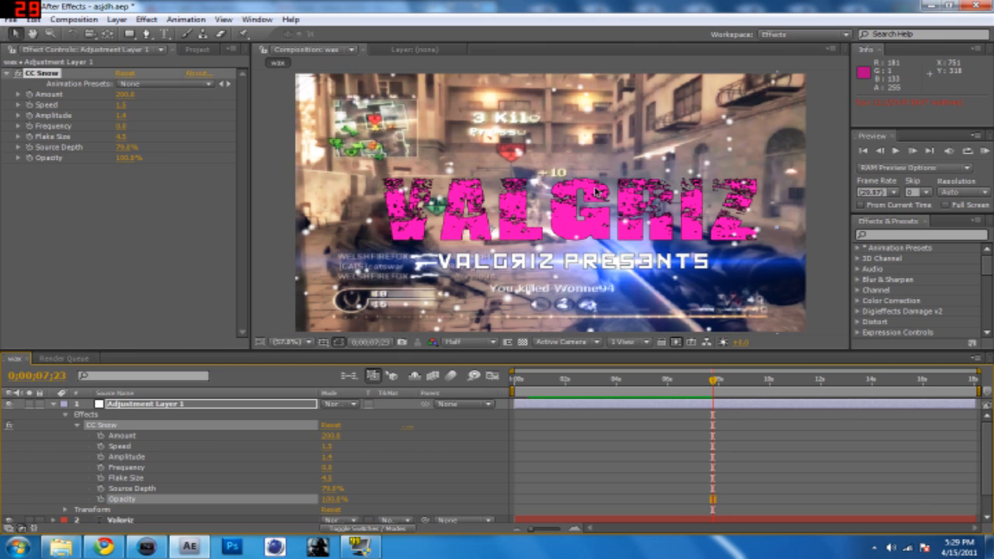
click(53, 405)
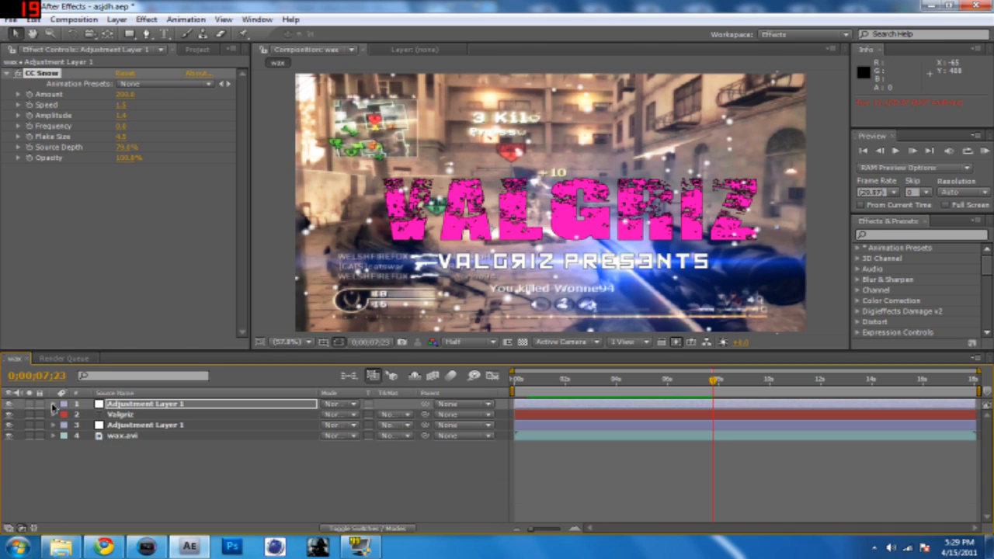